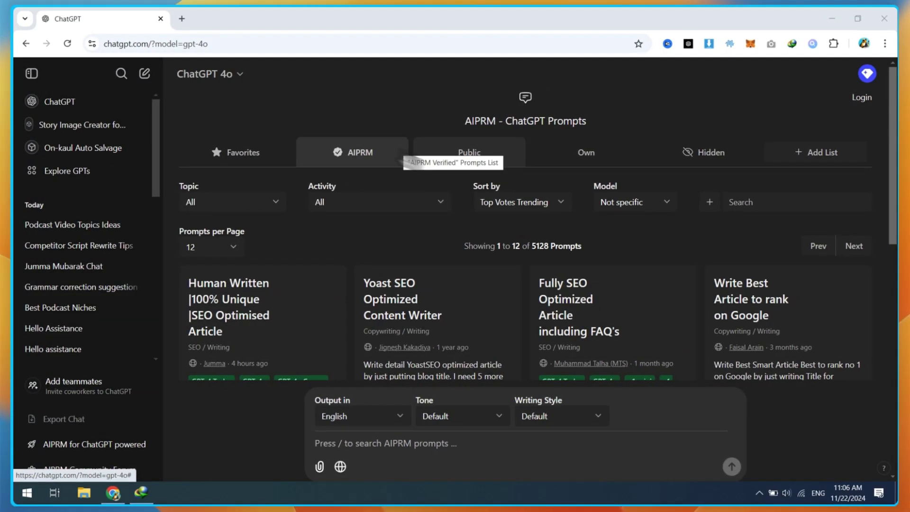
Ask ChatGPT the public AIPRM prompt 'Best Niches' for podcast niches, dismissing the account popup
click(698, 152)
click(261, 74)
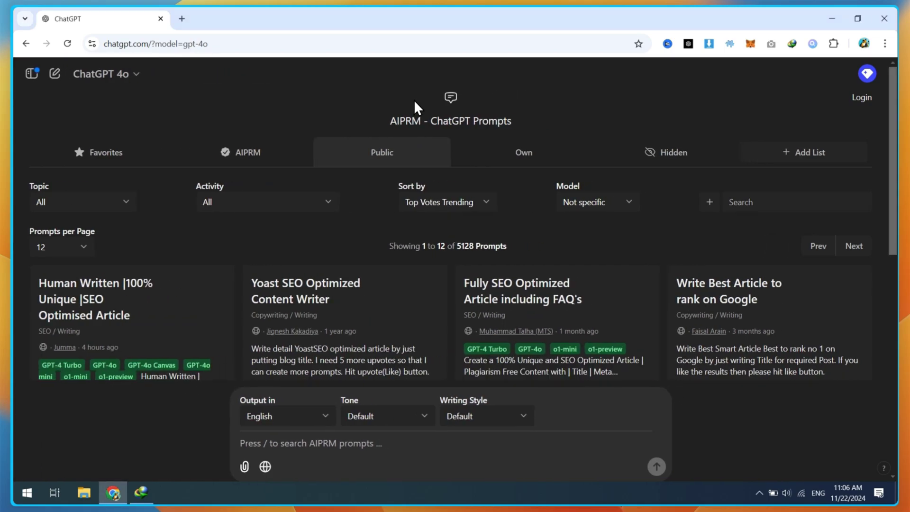
text(Best N)
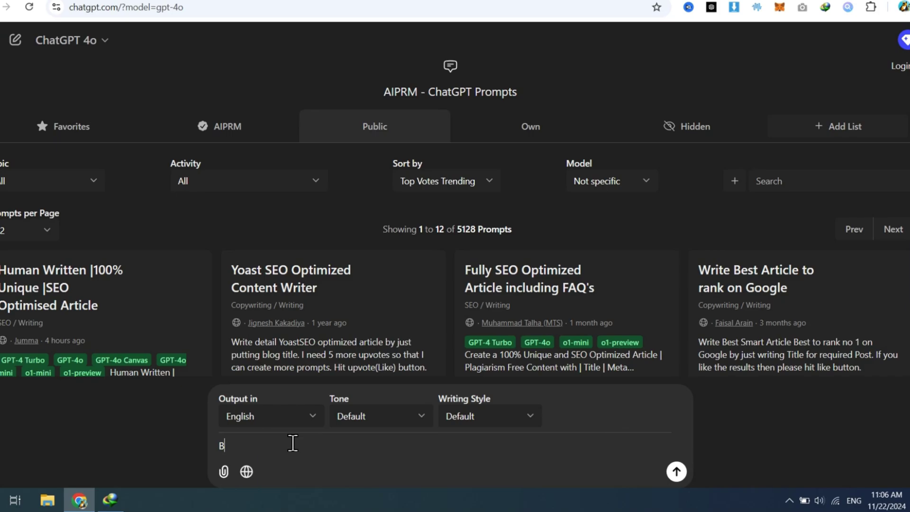
text(iches For Podcast)
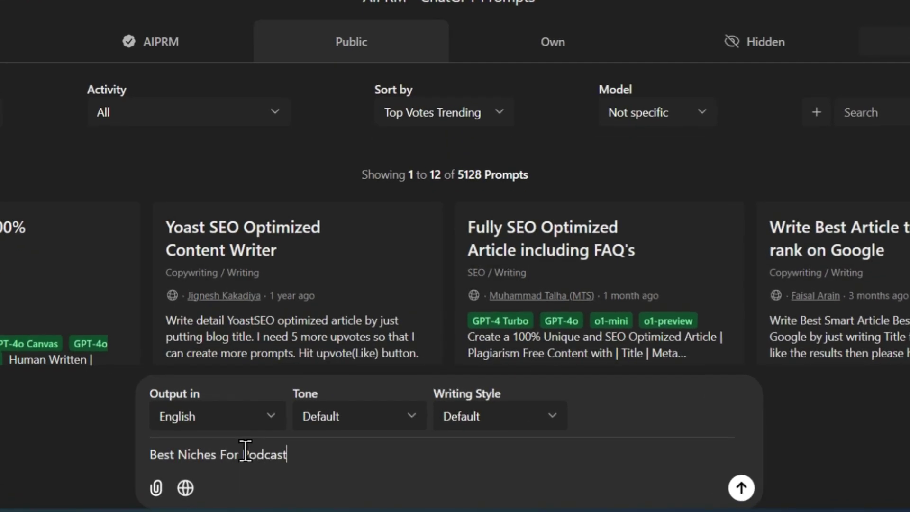
key(Return)
click(524, 336)
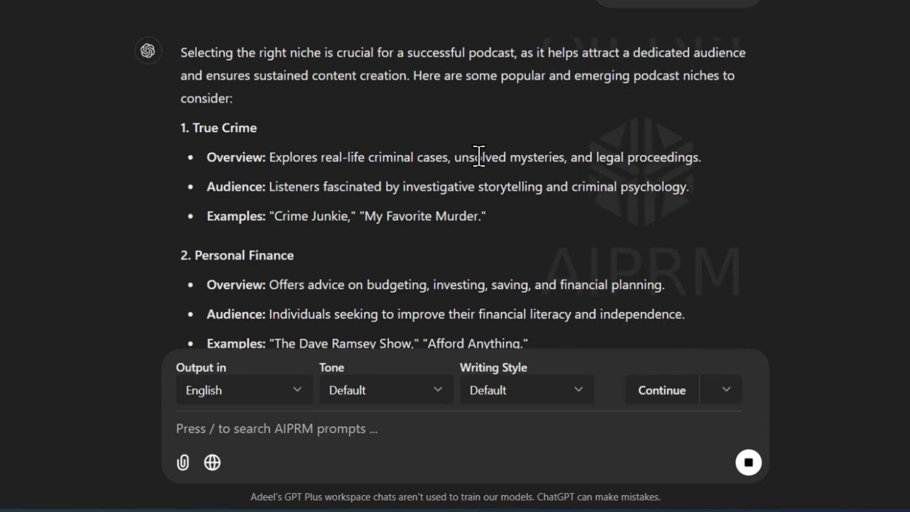
Scroll through the niche list and copy 'True Crime', the first suggestion
scroll(467, 174, up, 4)
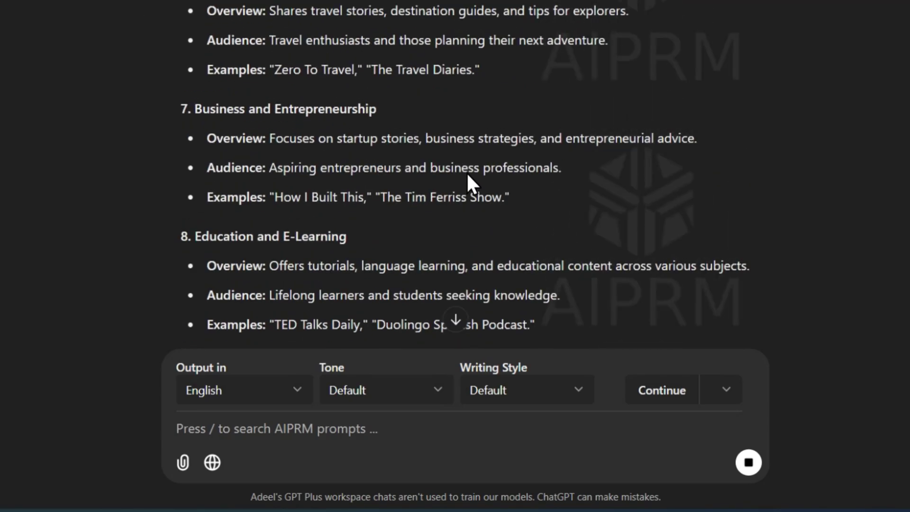
scroll(467, 175, up, 10)
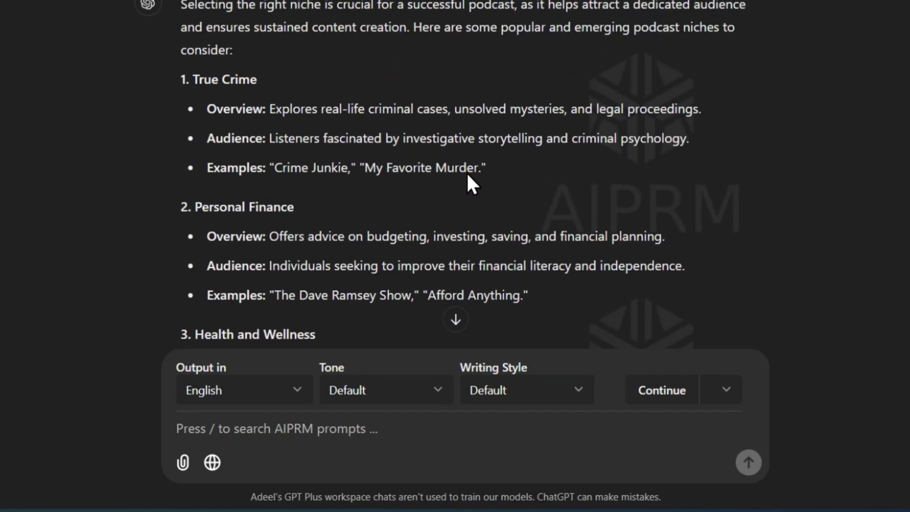
scroll(467, 175, down, 6)
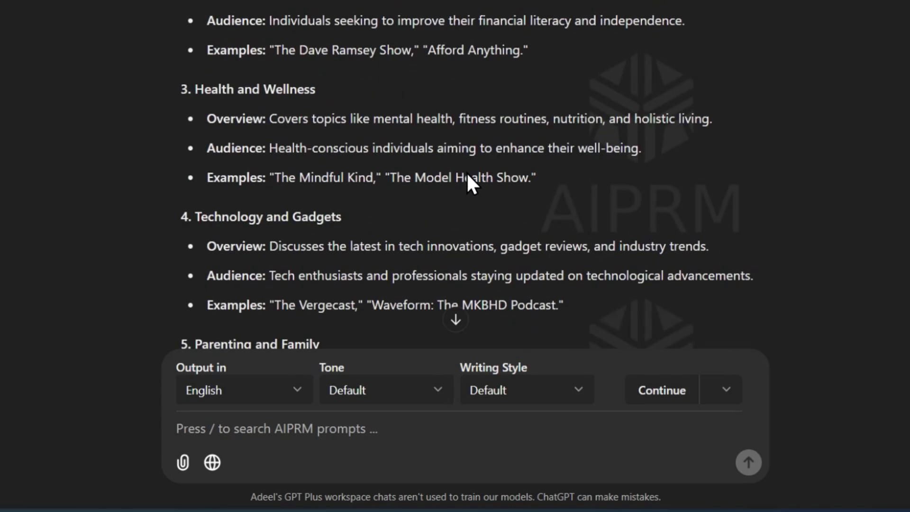
scroll(467, 175, down, 7)
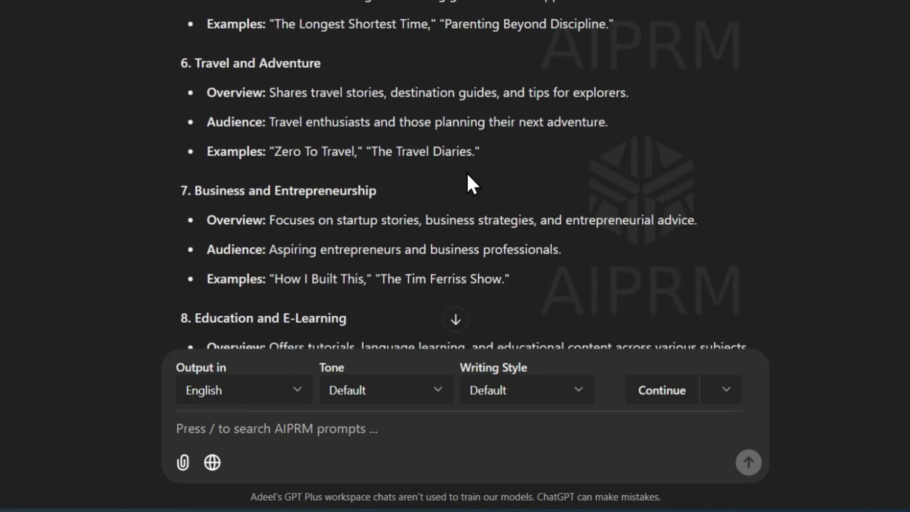
scroll(467, 175, down, 5)
scroll(467, 174, up, 8)
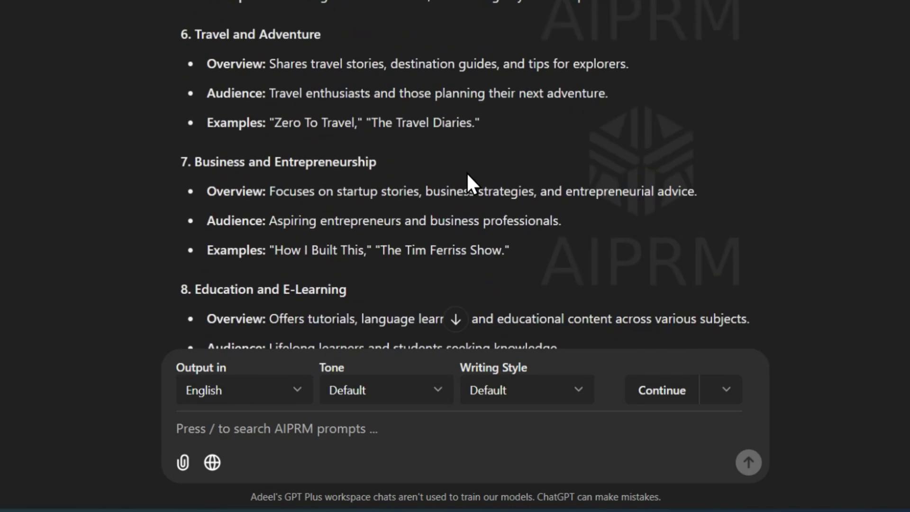
scroll(467, 174, up, 10)
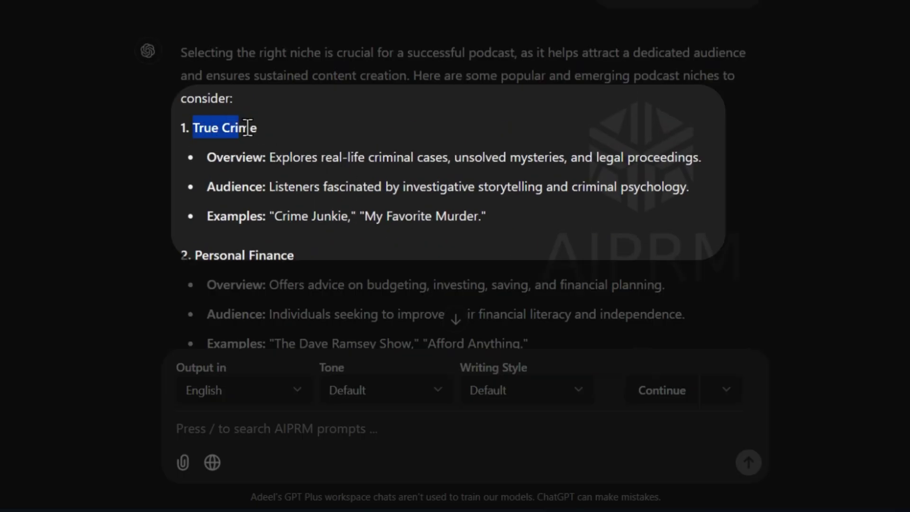
drag(248, 128, 260, 128)
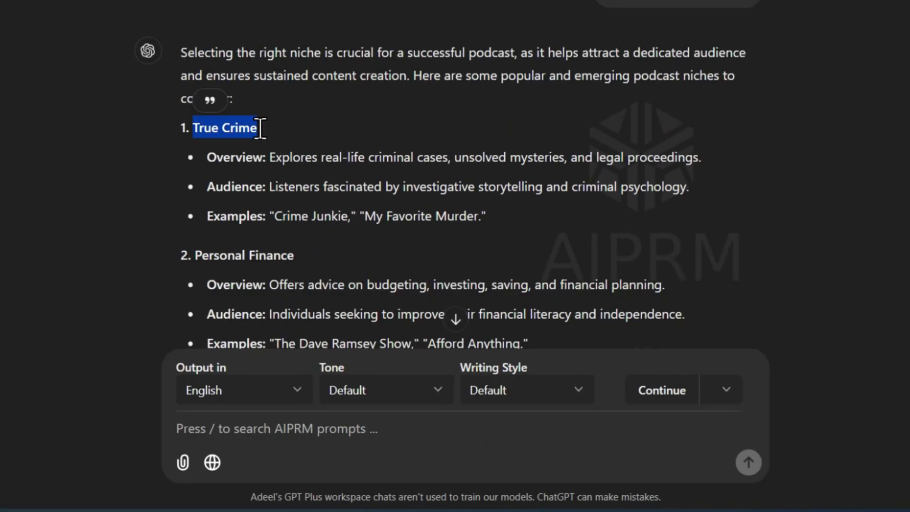
right_click(254, 138)
scroll(297, 215, down, 2)
click(307, 422)
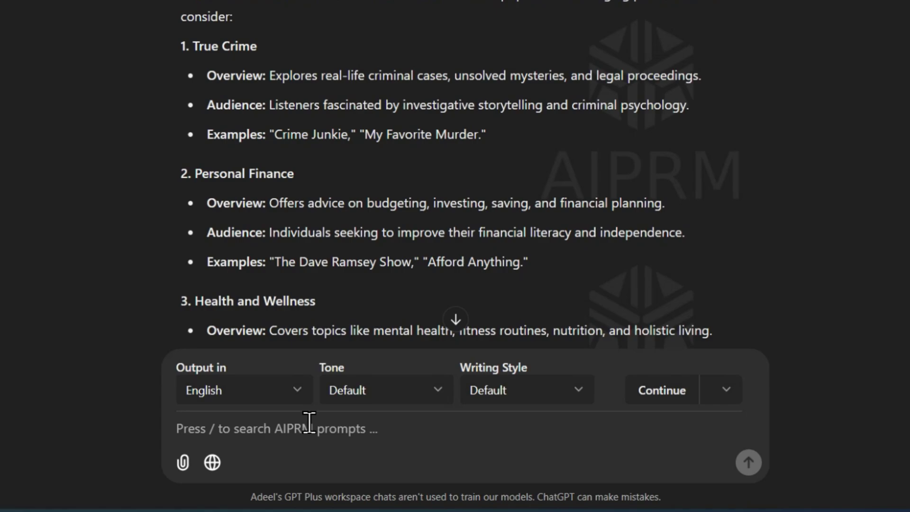
Ask ChatGPT for the latest true crime news stories with links to their sources
text(provide me some latest tru)
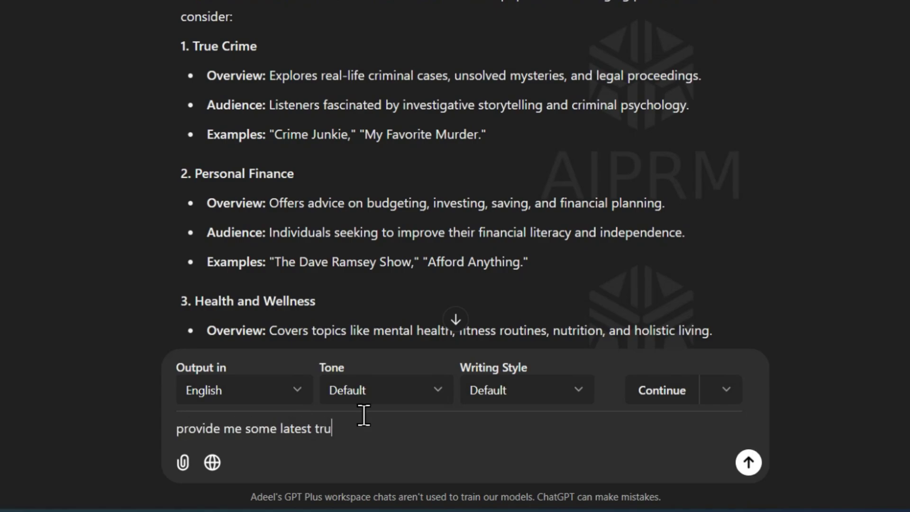
text(ks)
key(Return)
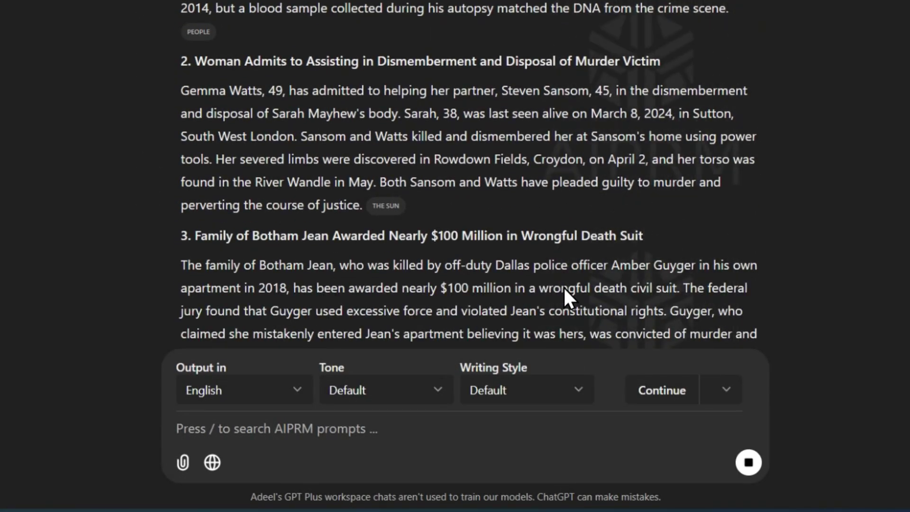
scroll(367, 279, up, 3)
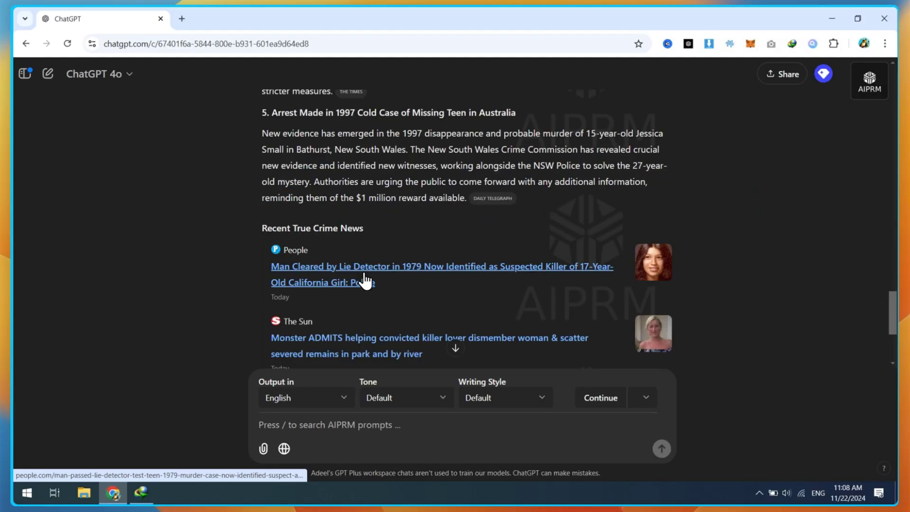
Open the People lie-detector cold case article from the answer and copy its URL
click(370, 278)
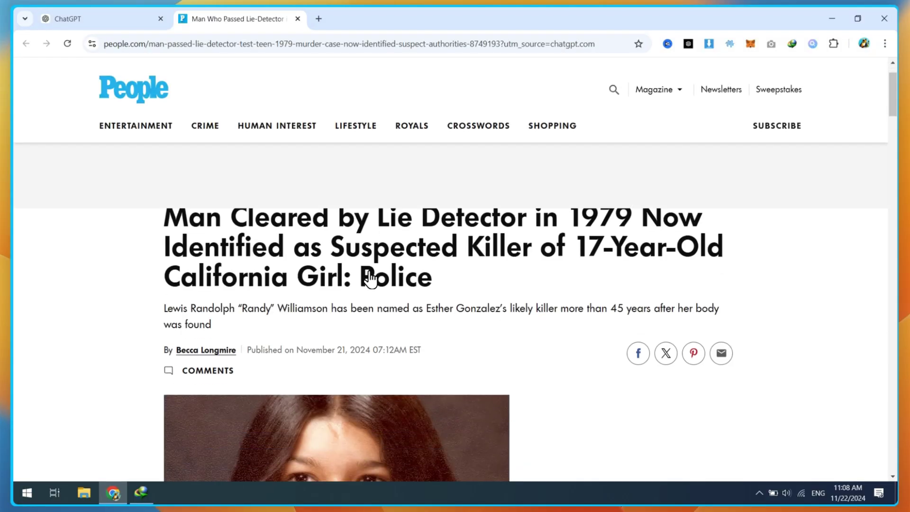
scroll(369, 279, down, 10)
scroll(370, 278, down, 5)
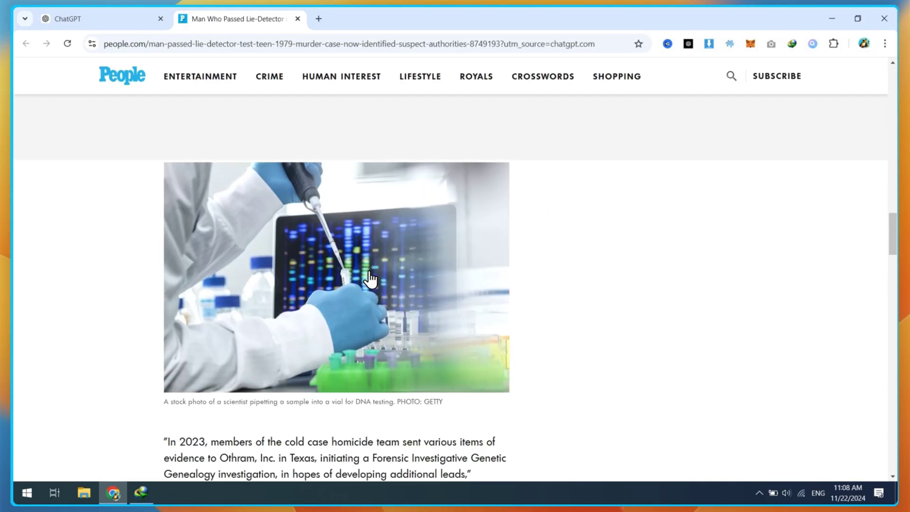
scroll(368, 279, up, 15)
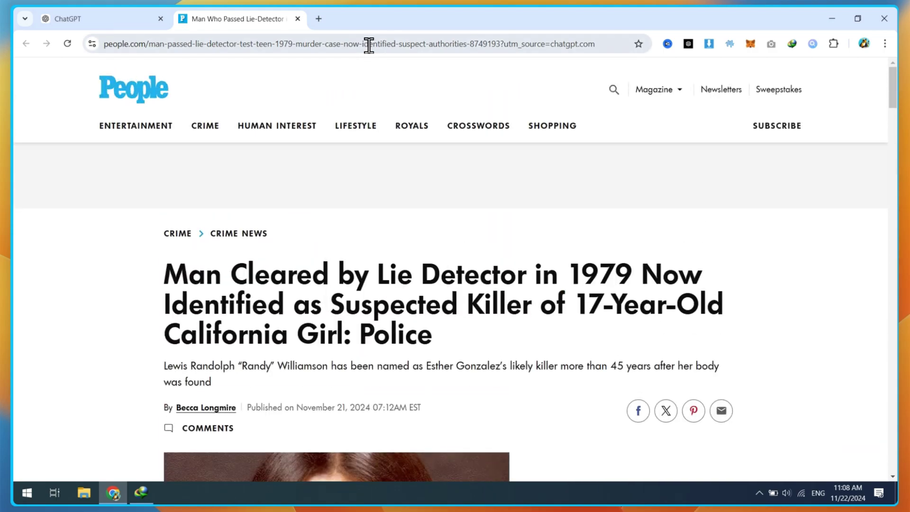
click(368, 44)
right_click(368, 44)
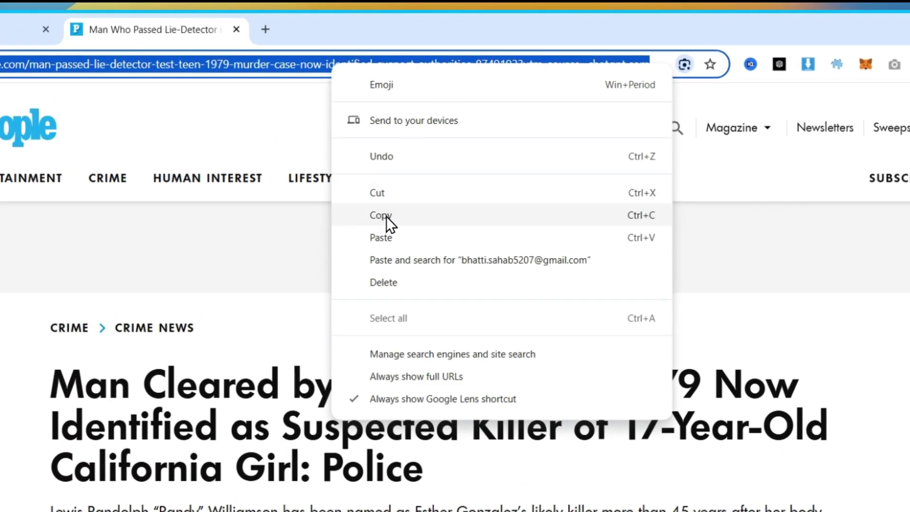
click(386, 217)
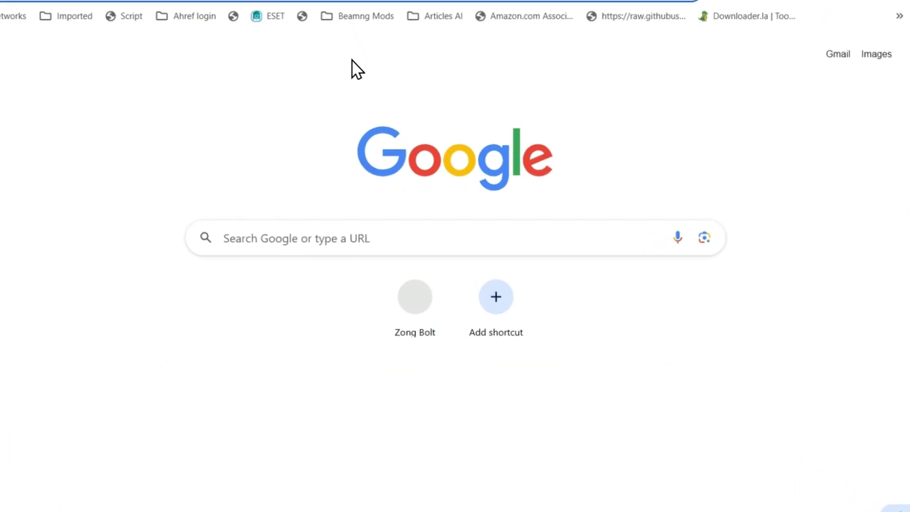
Search Google for 'notebook lm'
click(272, 239)
text(notebook)
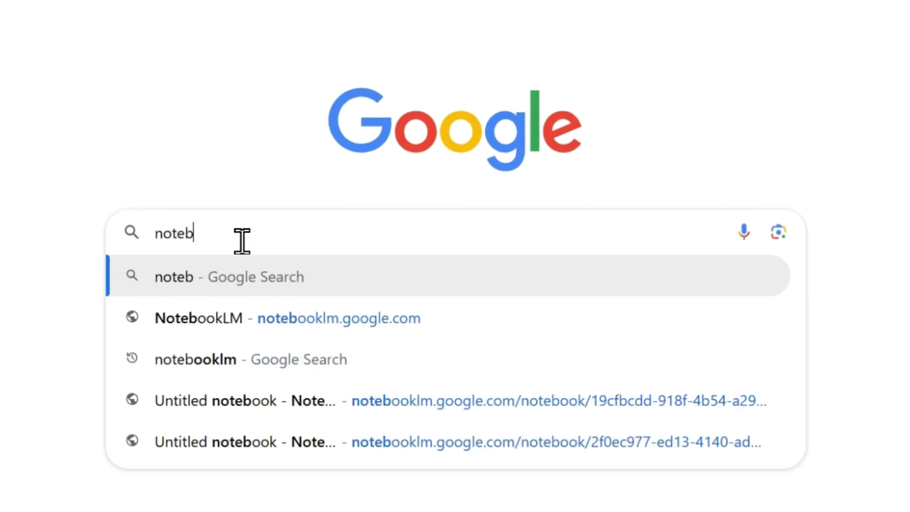
text( lm)
key(Return)
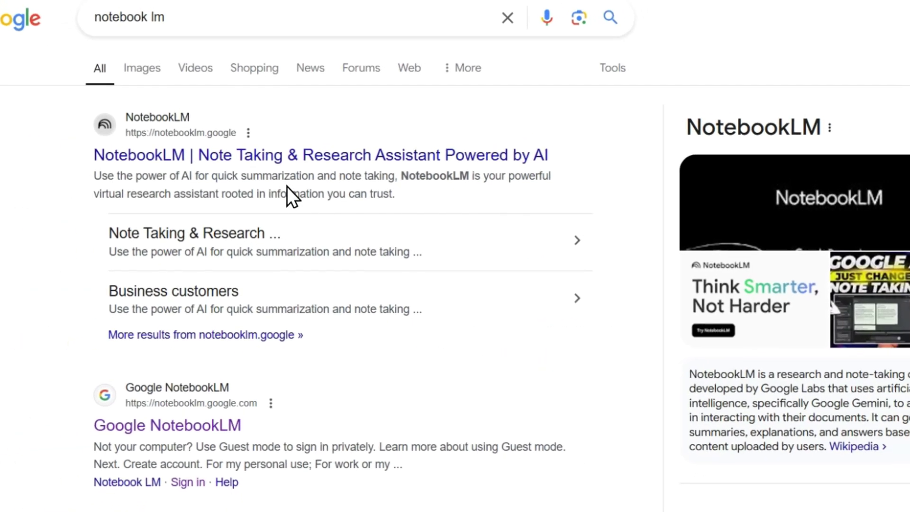
Go to the NotebookLM site from the results and start a new notebook
click(225, 156)
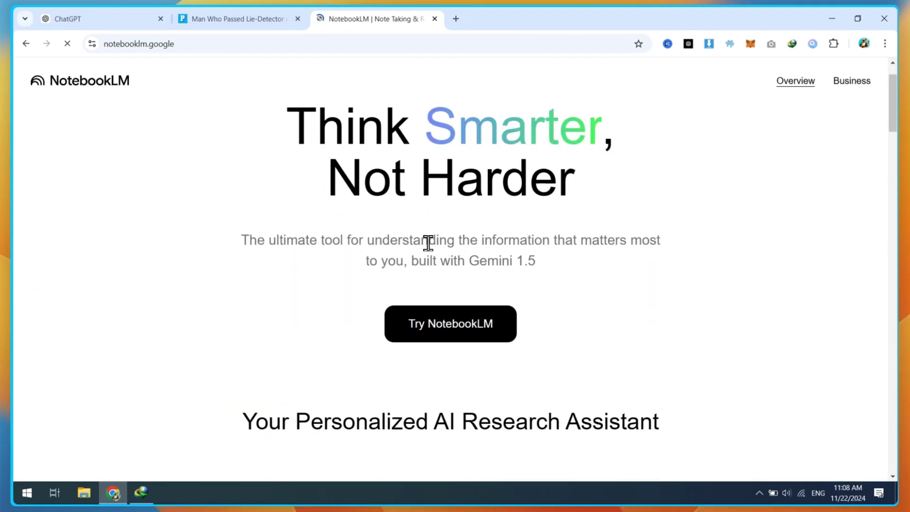
click(458, 335)
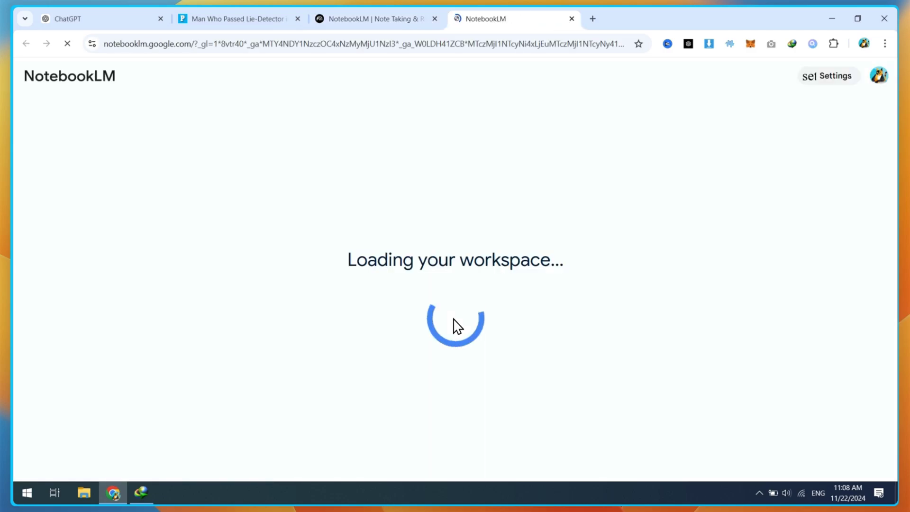
scroll(437, 302, down, 4)
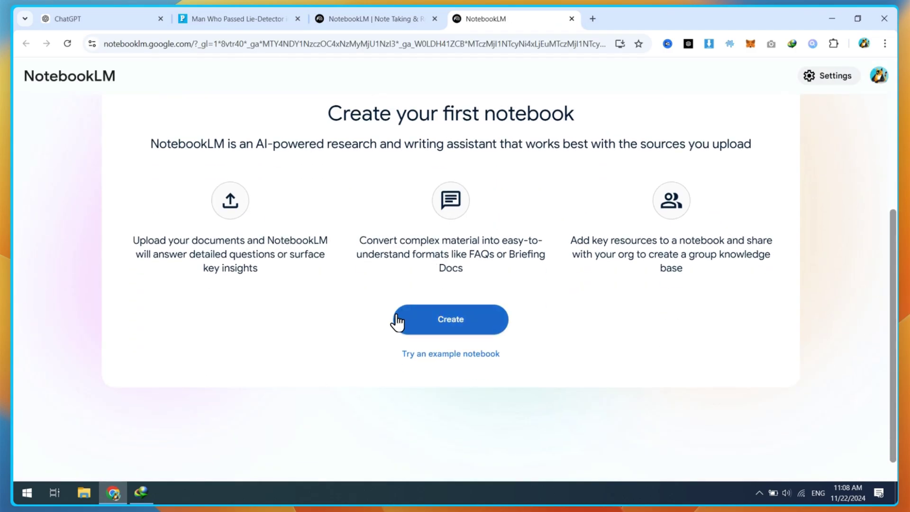
click(449, 323)
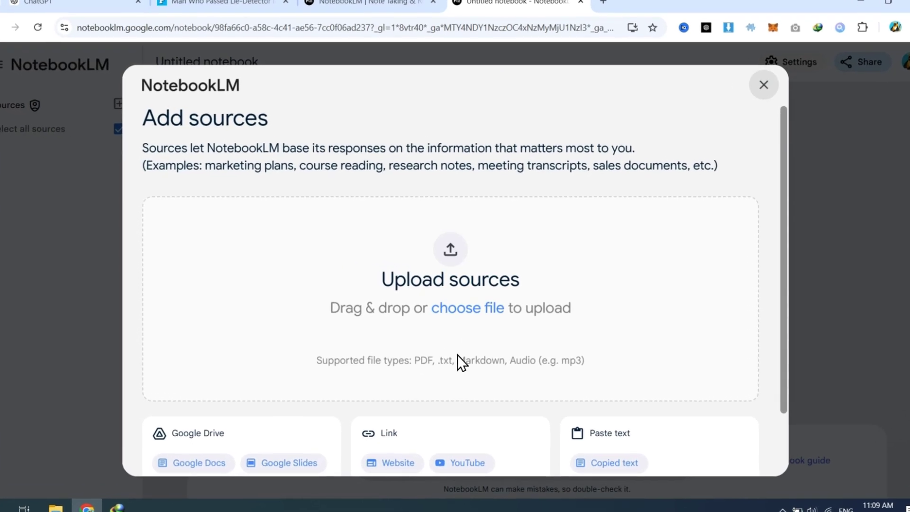
scroll(459, 368, down, 2)
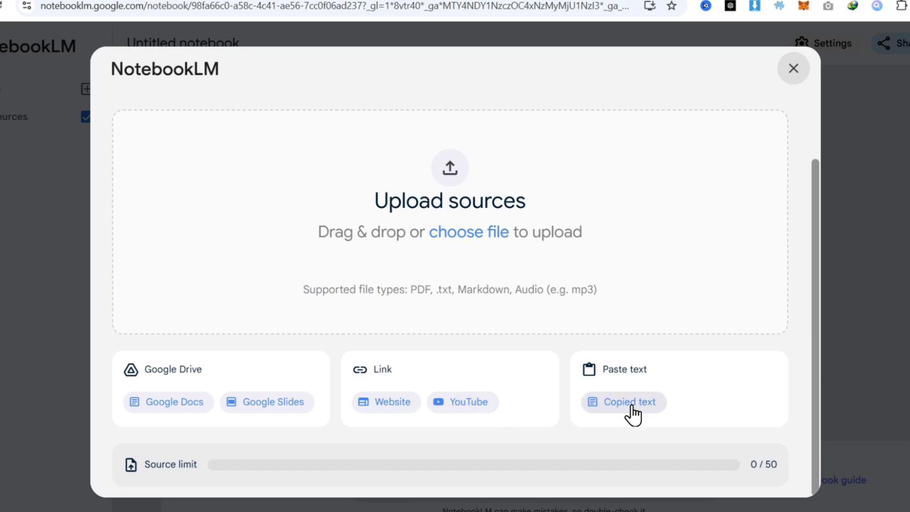
Add the copied People article URL as a Website source
click(395, 403)
click(212, 201)
right_click(212, 205)
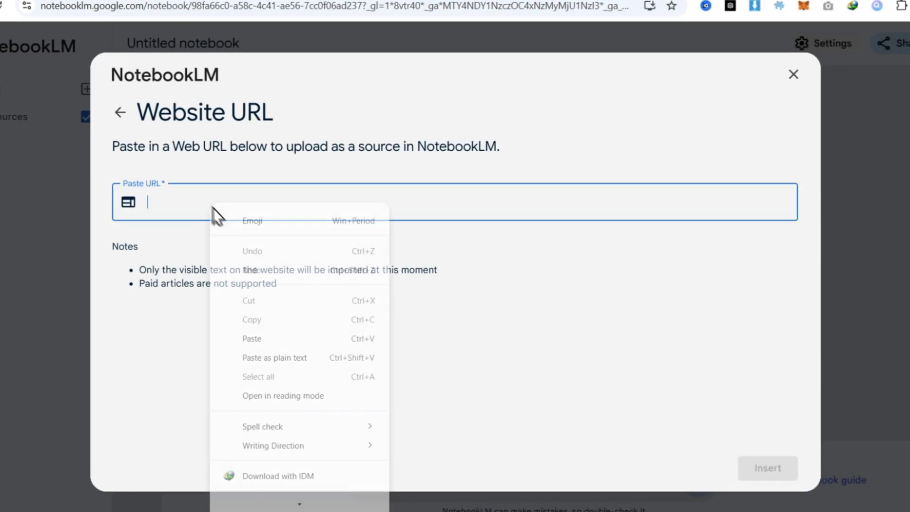
click(274, 338)
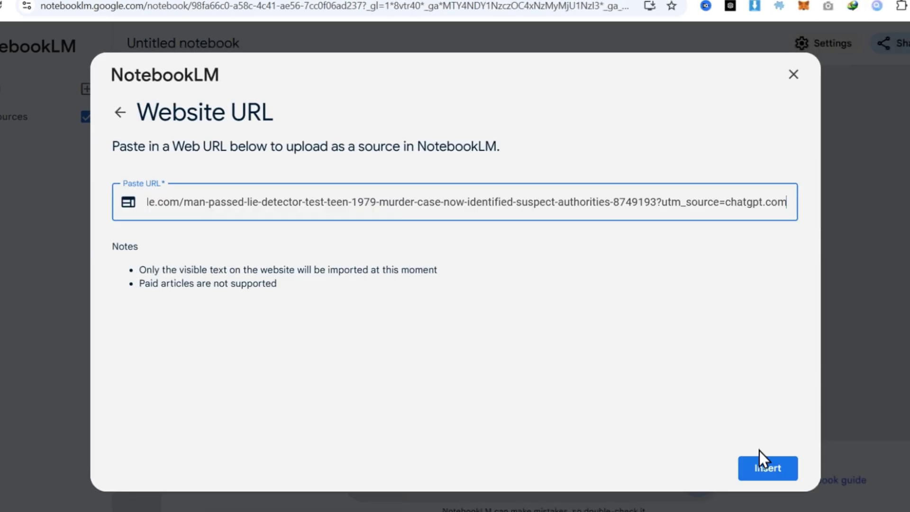
click(758, 469)
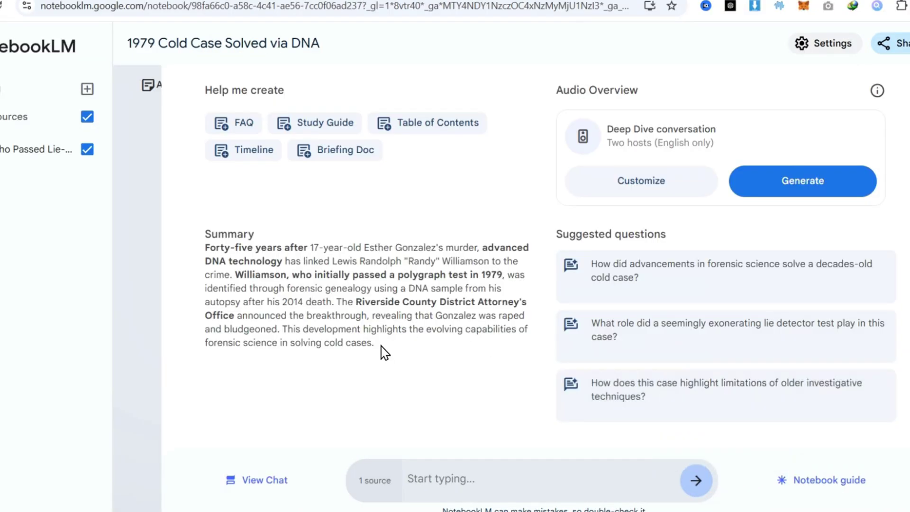
Generate the Deep Dive audio overview with no custom host instructions
drag(376, 344, 236, 260)
click(236, 261)
click(691, 191)
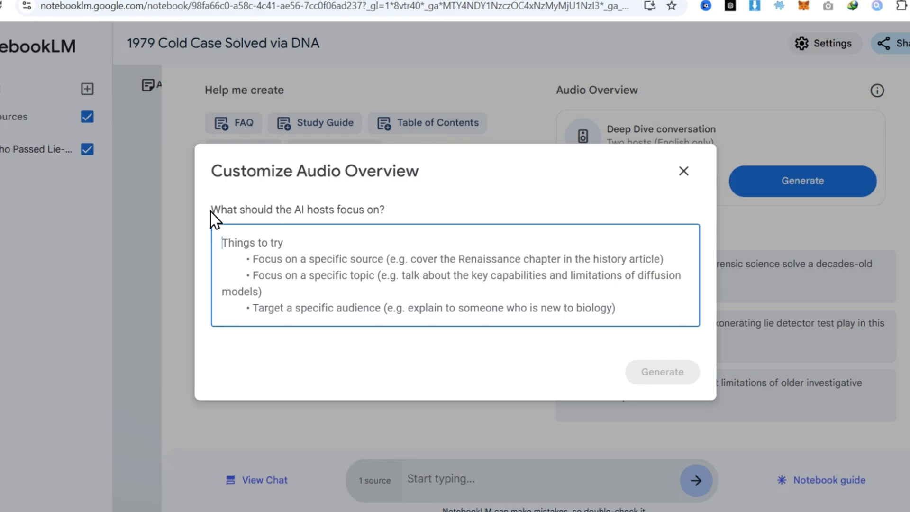
drag(211, 211, 370, 207)
click(355, 258)
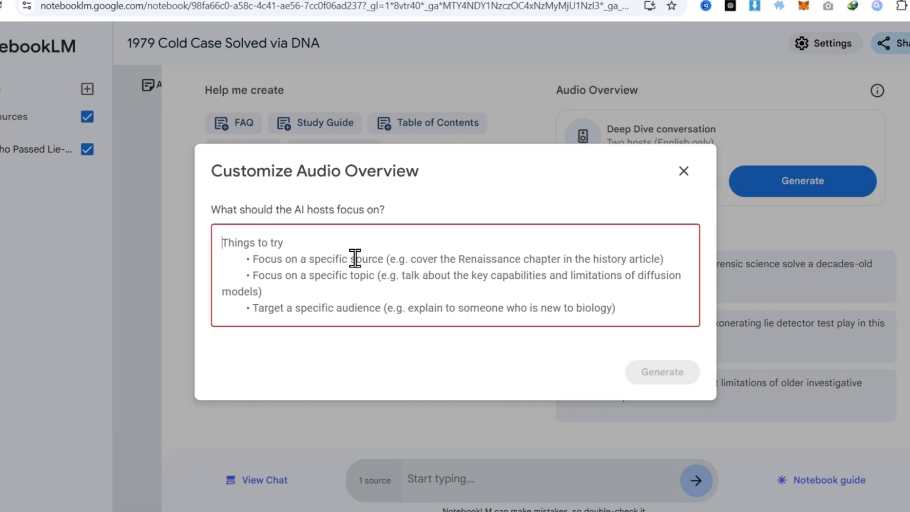
click(682, 171)
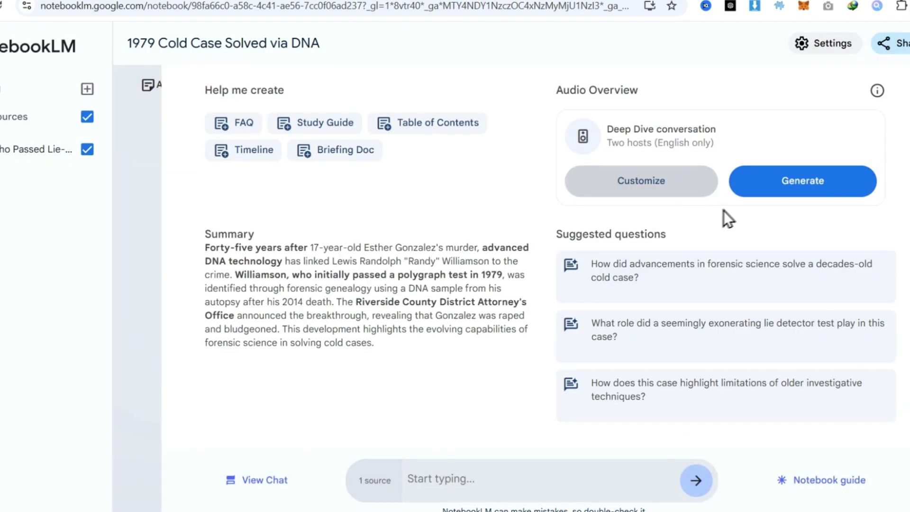
click(799, 186)
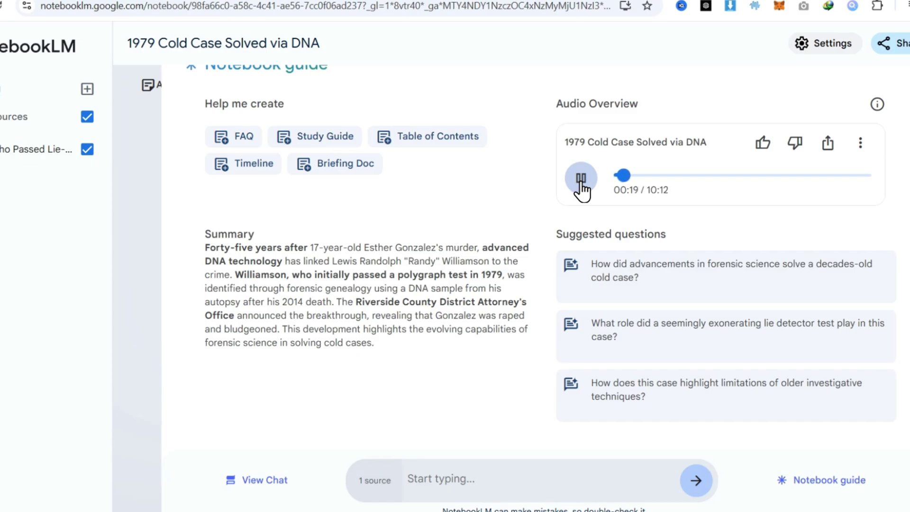
Pause the overview, download it as '1979 Cold Case Solved via DNA.wav', and open it
click(580, 178)
click(860, 144)
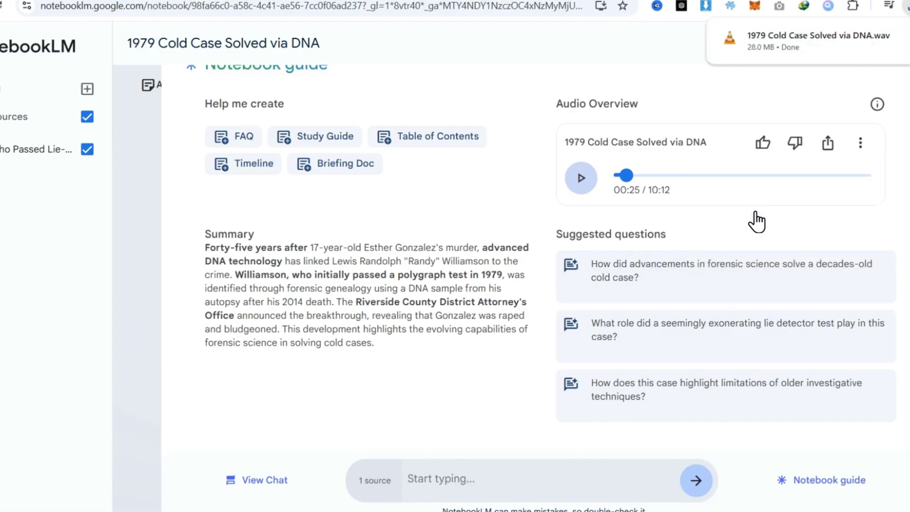
click(776, 55)
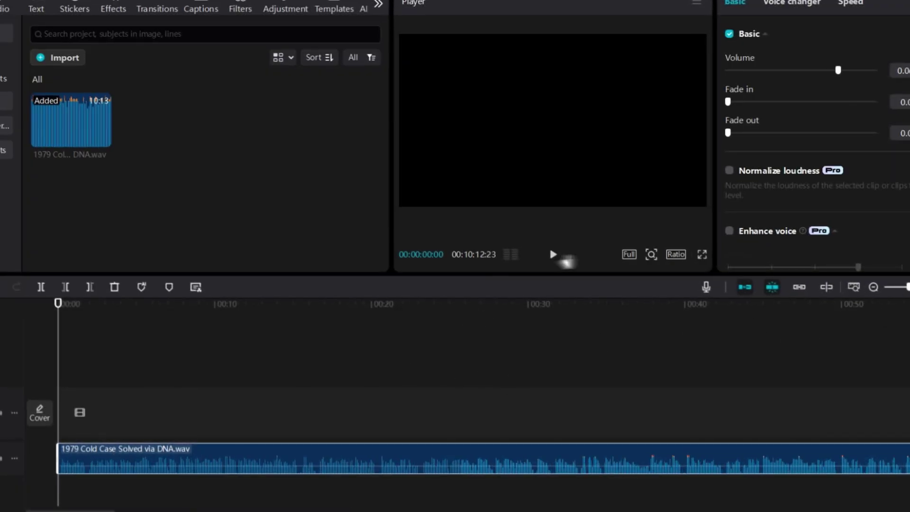
Split the podcast audio at the first two speaker changes, moving those pieces onto upper tracks
click(552, 254)
click(553, 254)
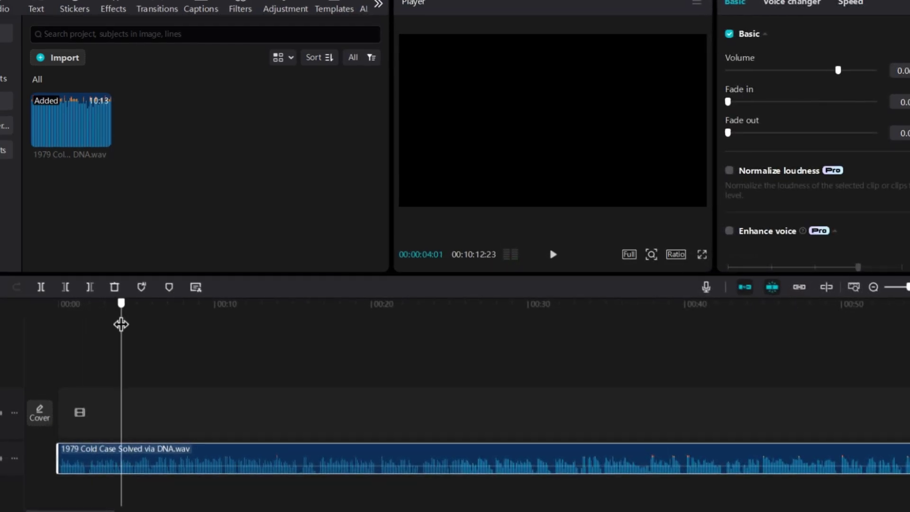
click(41, 287)
drag(93, 457, 95, 419)
click(552, 254)
click(553, 254)
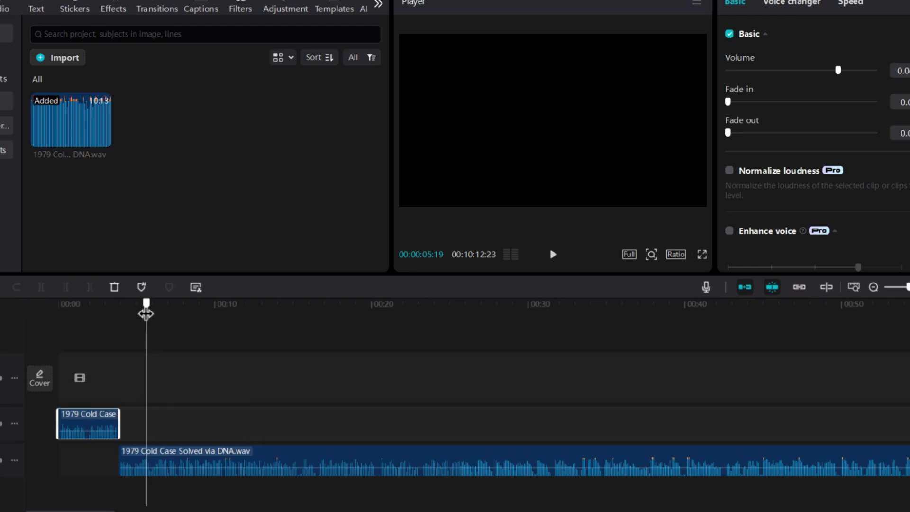
click(136, 469)
click(41, 287)
drag(198, 466, 198, 439)
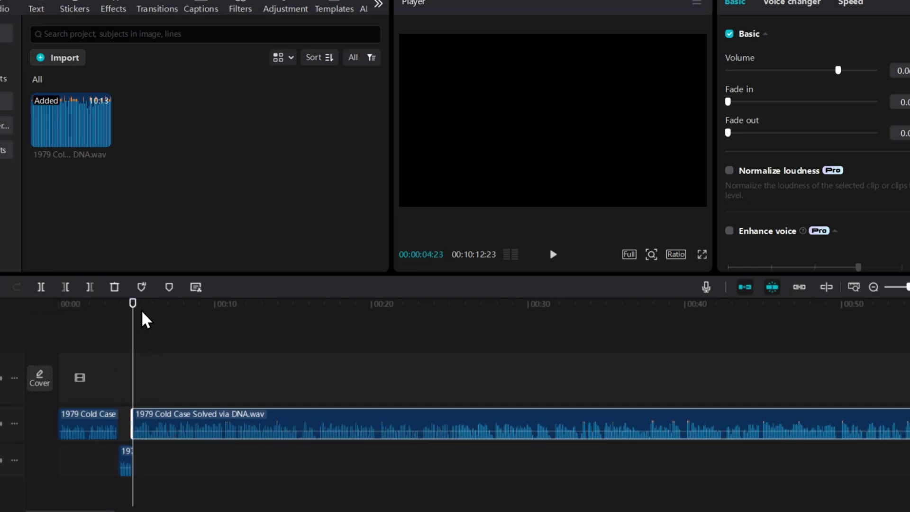
Split again at the speaker change near 8 seconds and move the right piece down a track
click(122, 345)
click(553, 254)
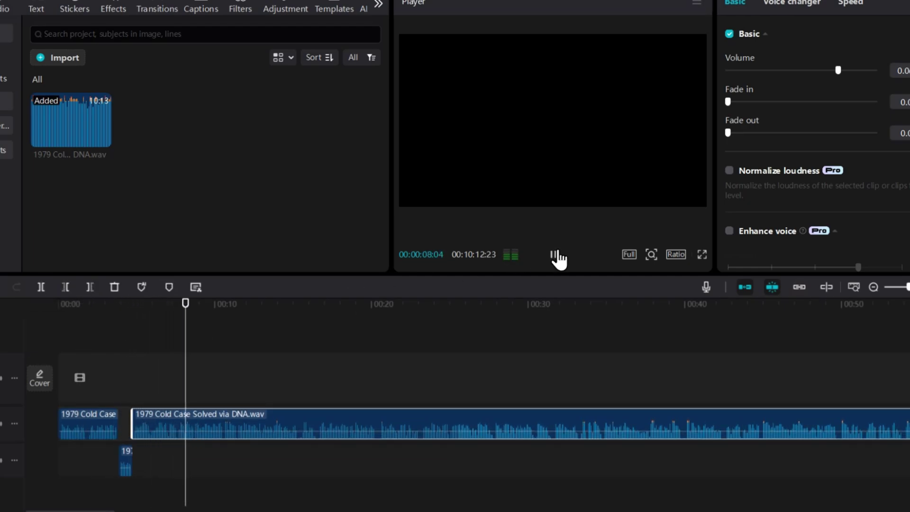
click(553, 254)
click(192, 335)
key(ctrl+b)
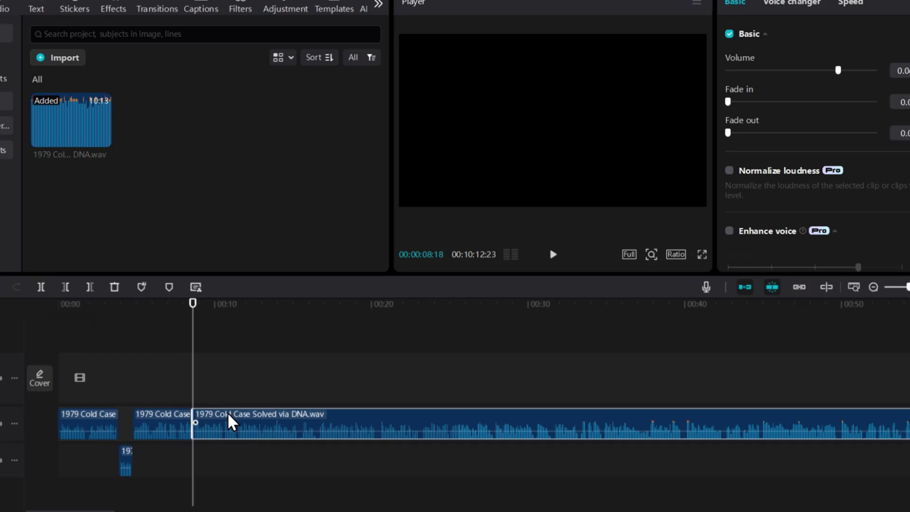
drag(230, 422, 229, 452)
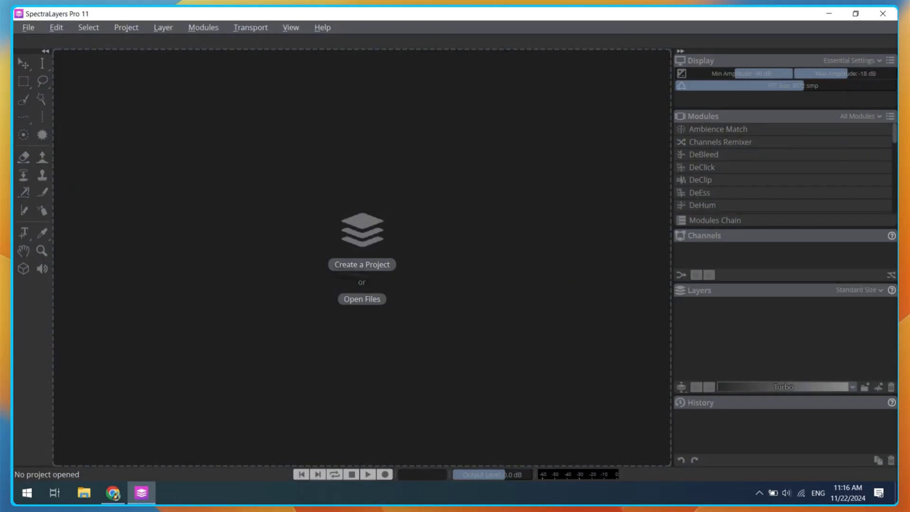
Drag '1979 Cold Case Solved via DNA.wav' from the Lab folder into SpectraLayers
click(84, 493)
click(47, 191)
drag(382, 204, 276, 341)
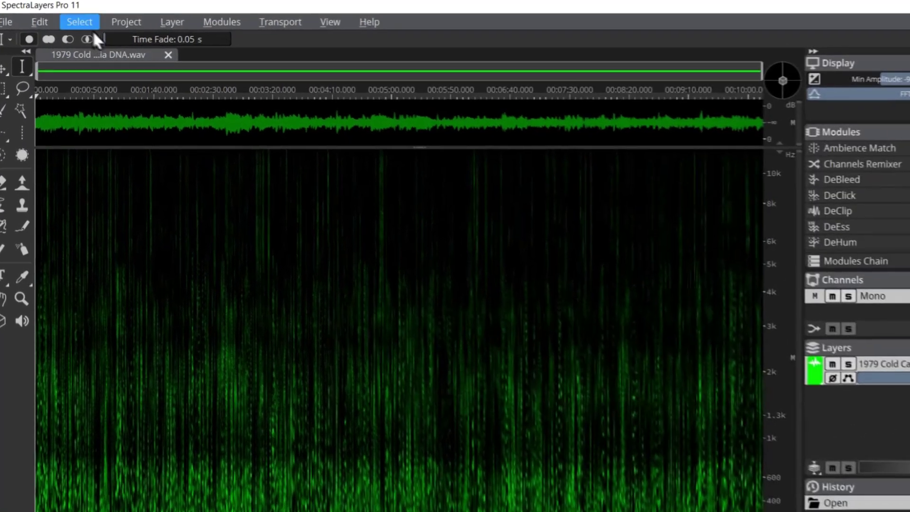
Select the entire recording with Select > Select All
click(88, 27)
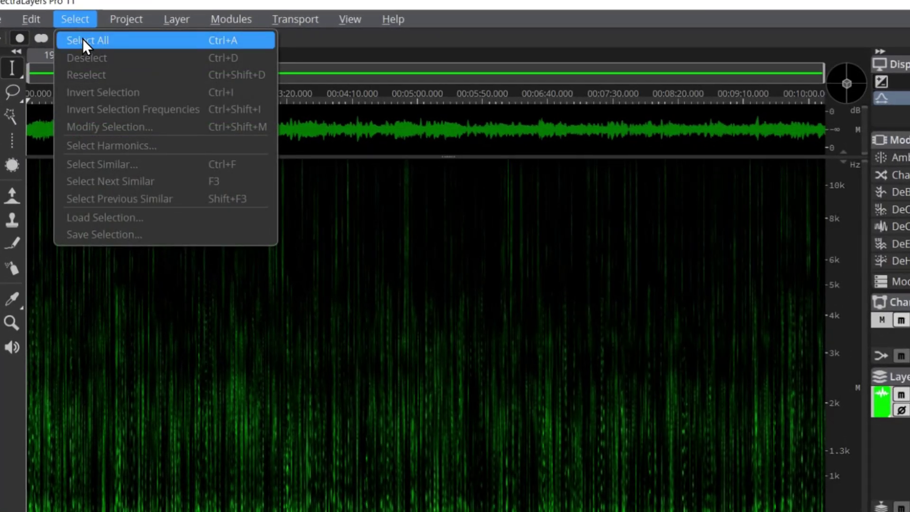
click(82, 40)
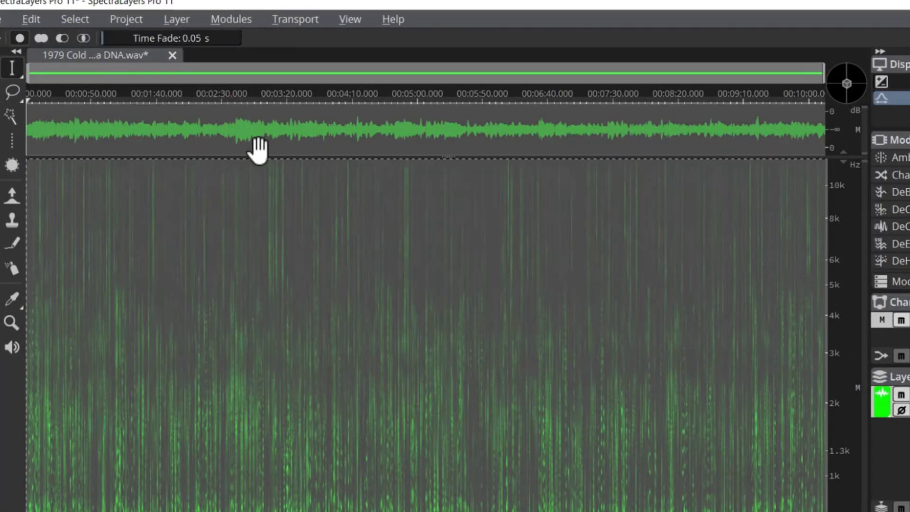
click(231, 25)
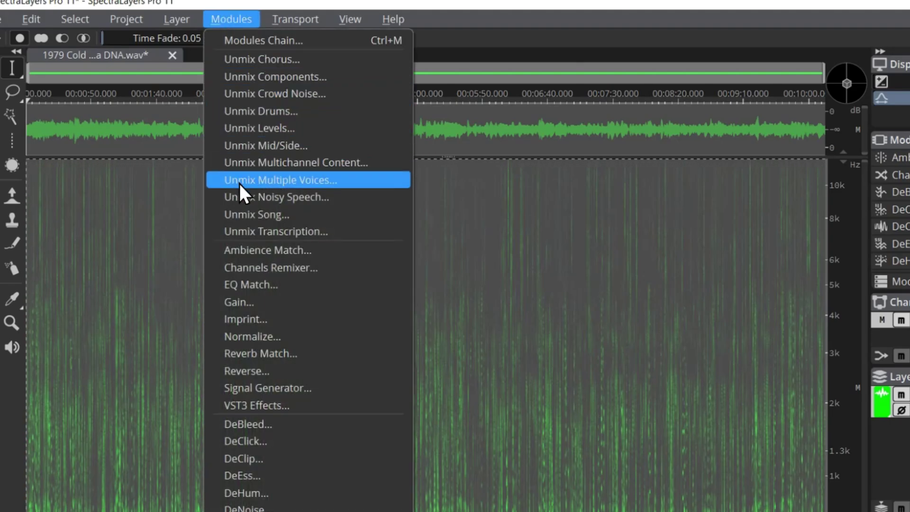
Run Unmix Multiple Voices with 2 registered voices
click(278, 183)
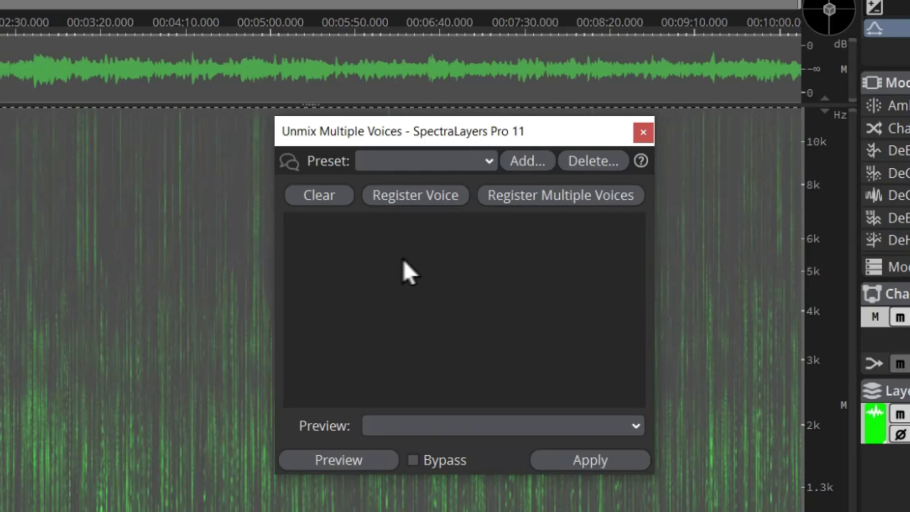
click(526, 199)
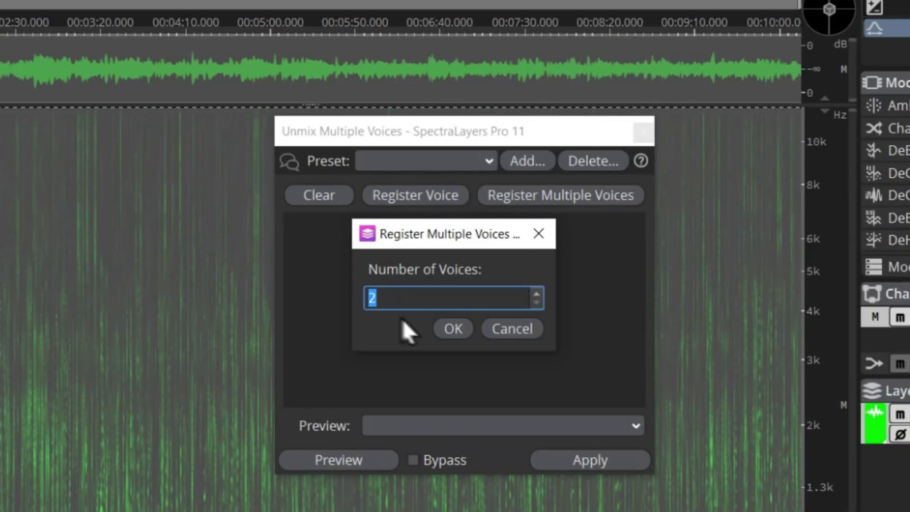
click(452, 330)
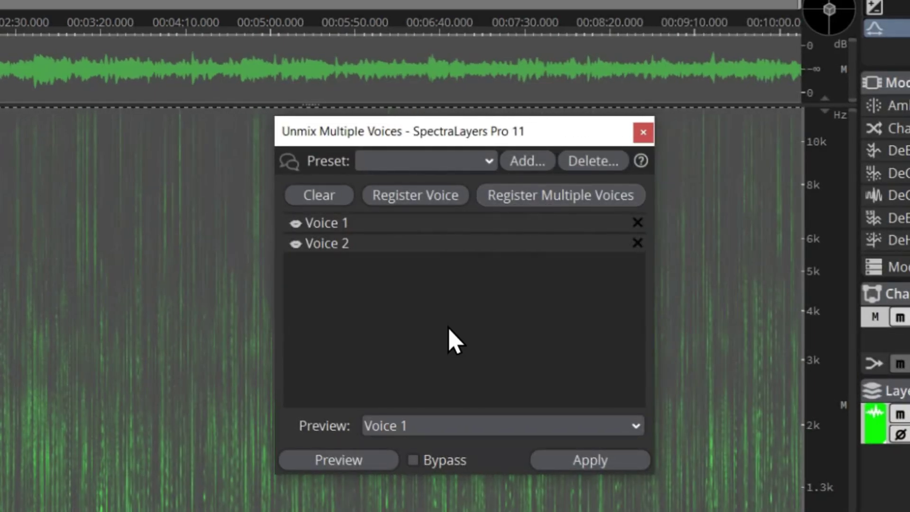
click(552, 464)
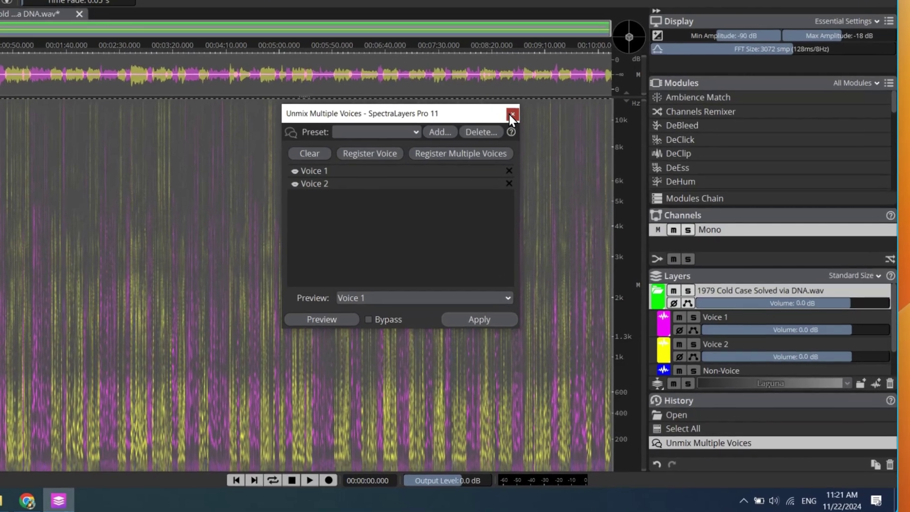
Close the unmix window and export the Voice 1 layer as a WAV file
click(643, 132)
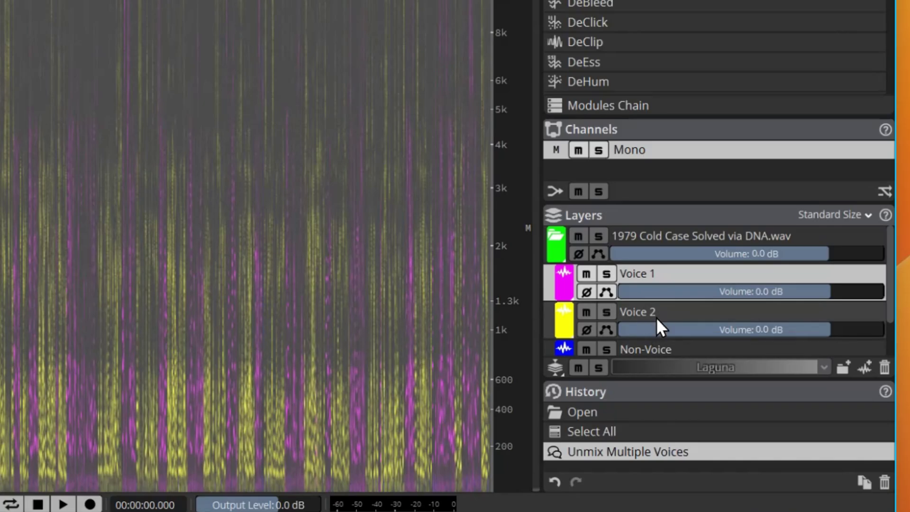
click(679, 326)
click(664, 276)
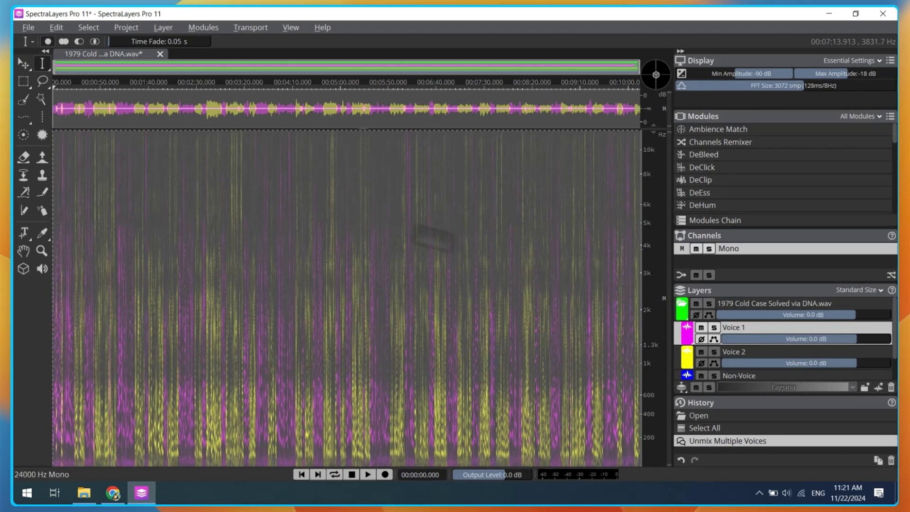
click(29, 27)
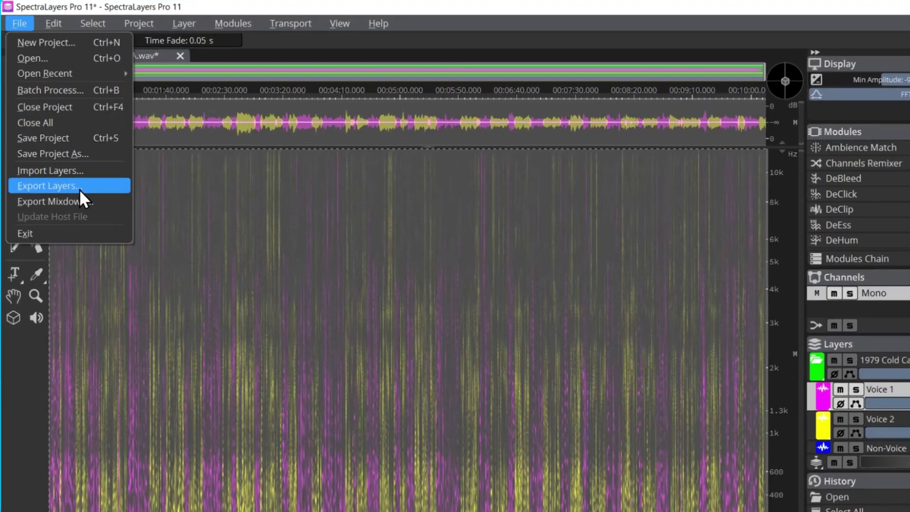
click(81, 188)
click(476, 329)
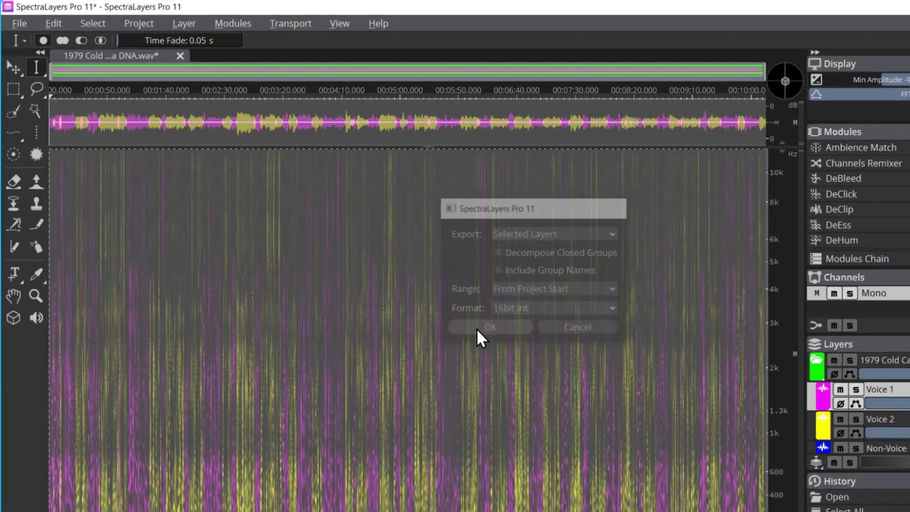
click(436, 330)
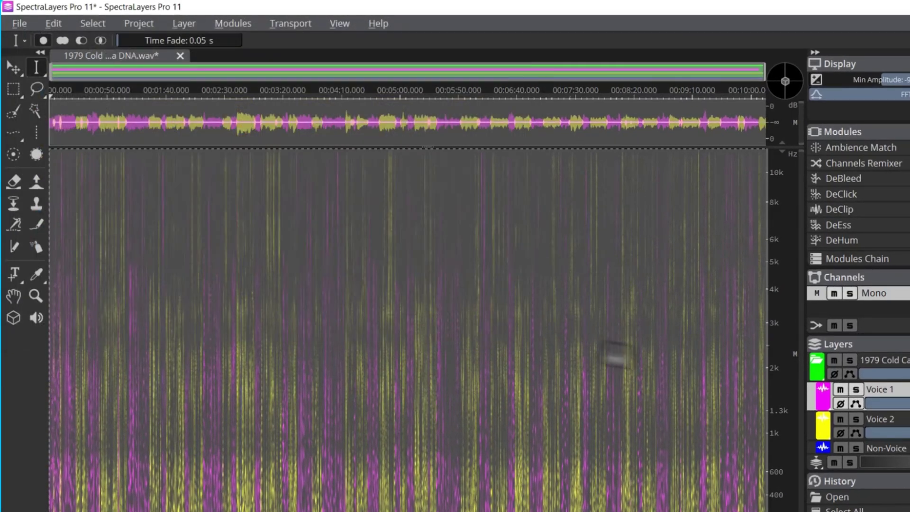
Export the Voice 2 layer as a WAV, then close SpectraLayers without saving the project
click(890, 431)
click(19, 23)
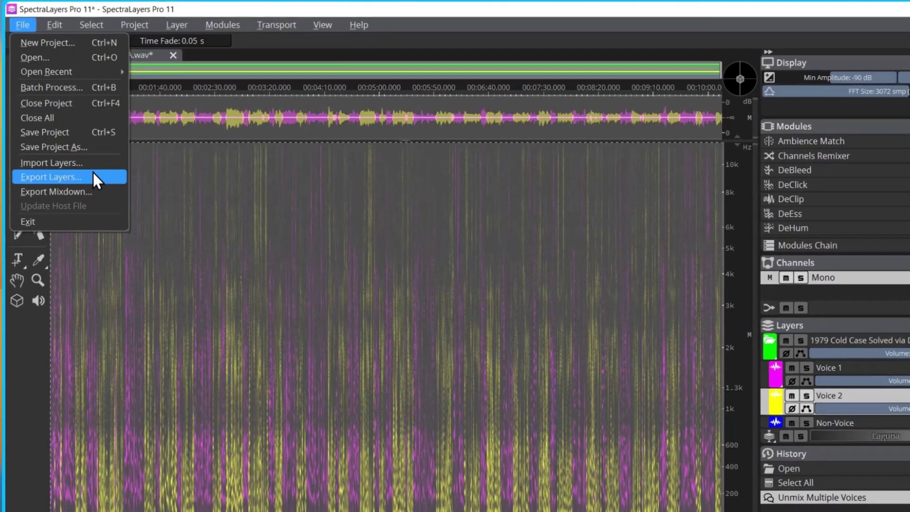
click(81, 178)
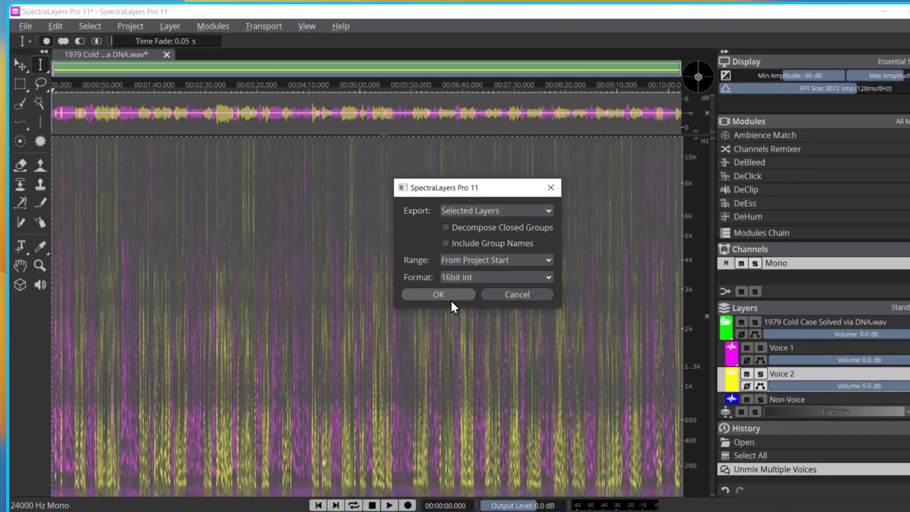
click(450, 299)
click(373, 289)
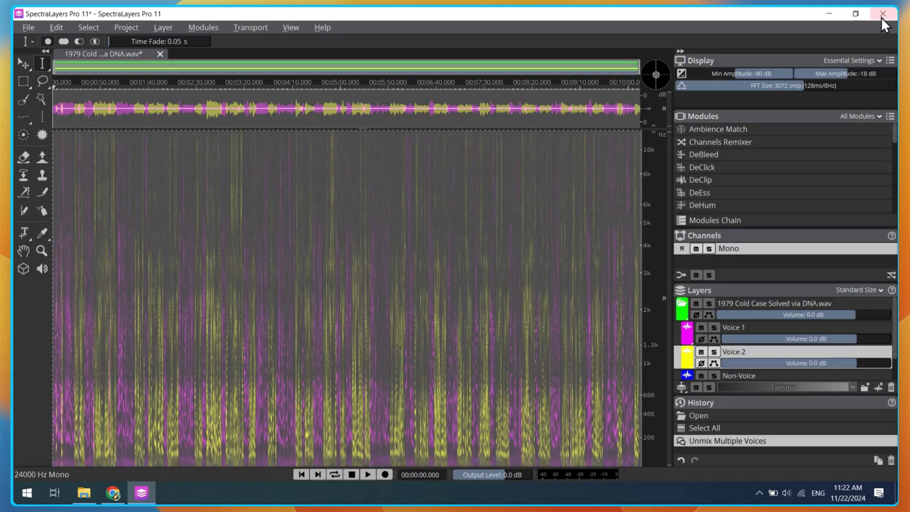
key(ctrl+w)
click(483, 258)
In the Lab folder, rename the Voice 1 file to Female and start renaming Voice 2 to Male
click(643, 223)
key(F2)
text(Female)
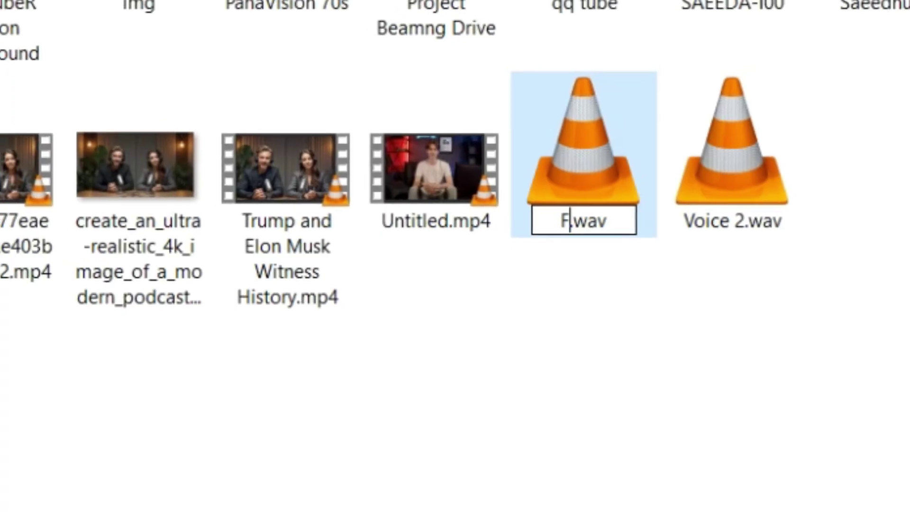
click(733, 204)
right_click(733, 204)
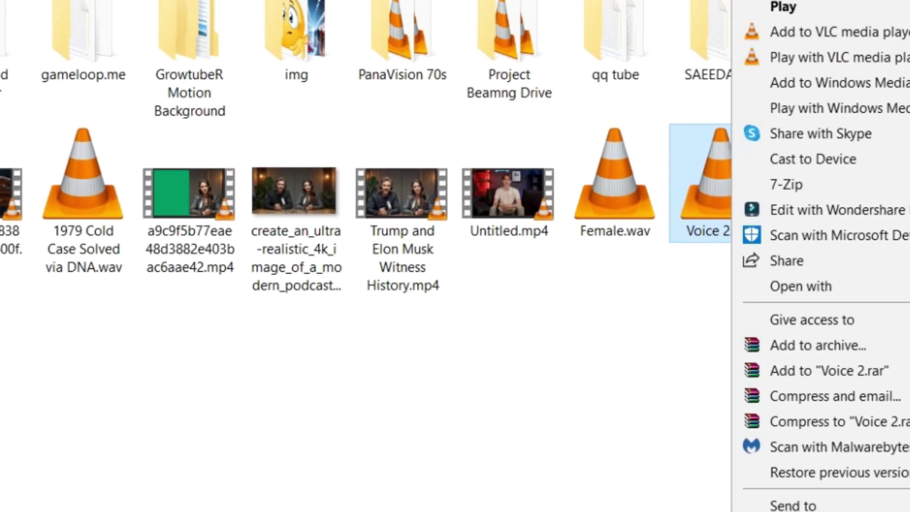
text(mMale)
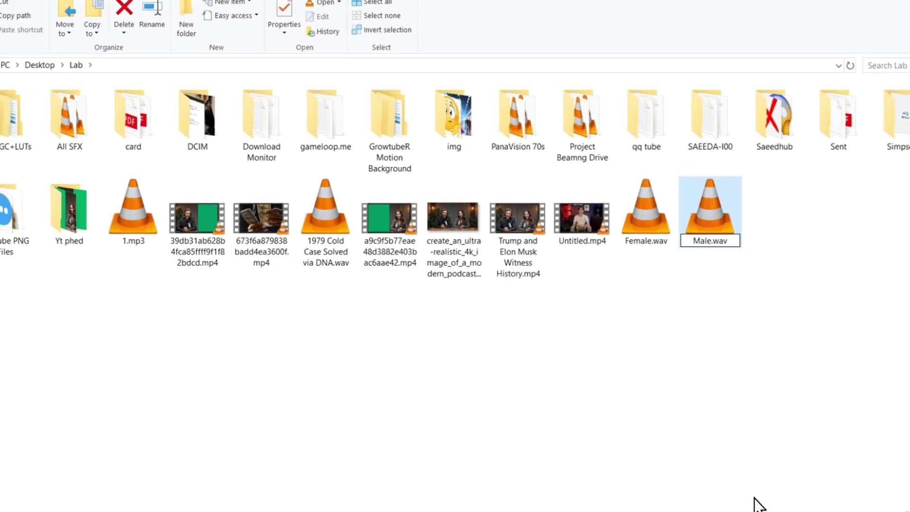
Confirm the Male.wav name and place Female.wav and Male.wav on the CapCut timeline
key(Return)
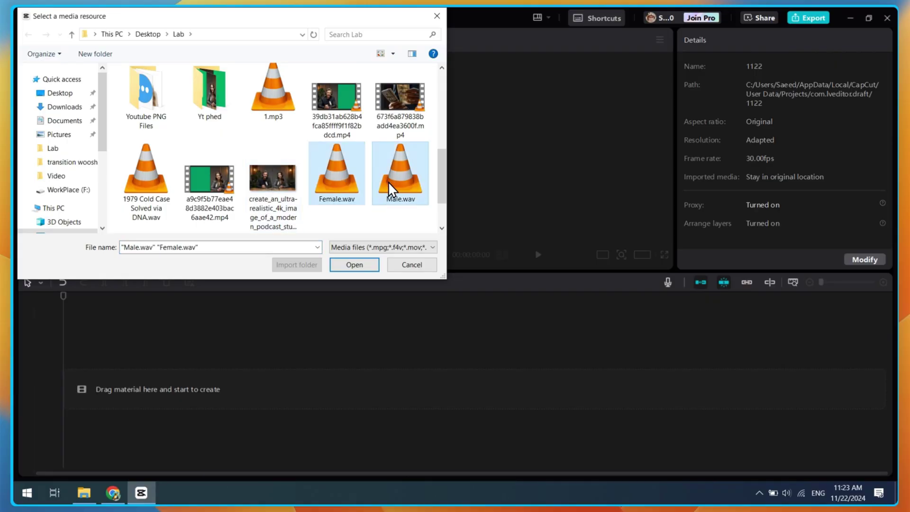
key(Return)
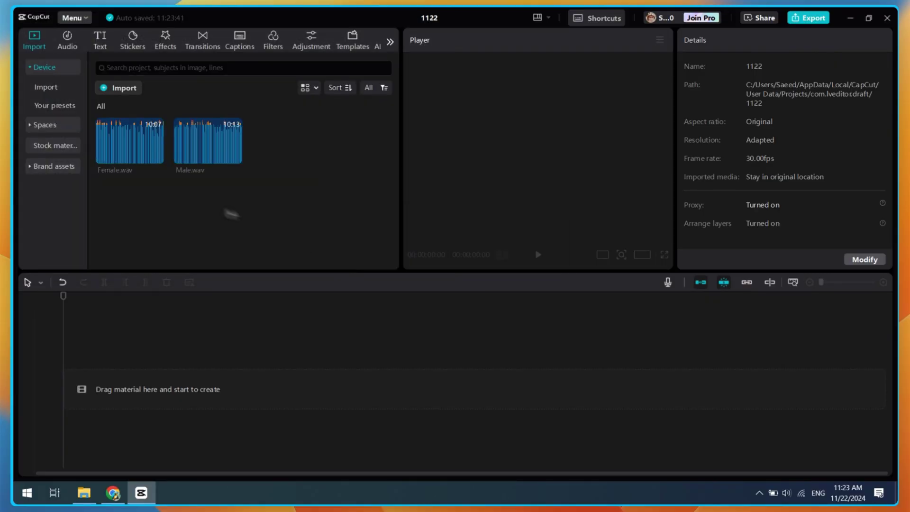
drag(156, 156, 106, 354)
drag(208, 142, 122, 402)
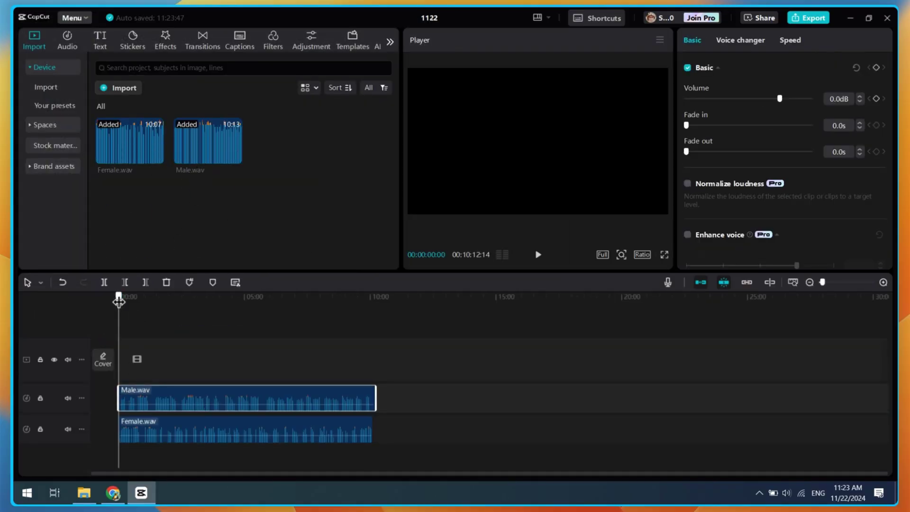
Split both clips at 4:41, delete the right halves, and remove Female.wav entirely
drag(258, 317, 242, 327)
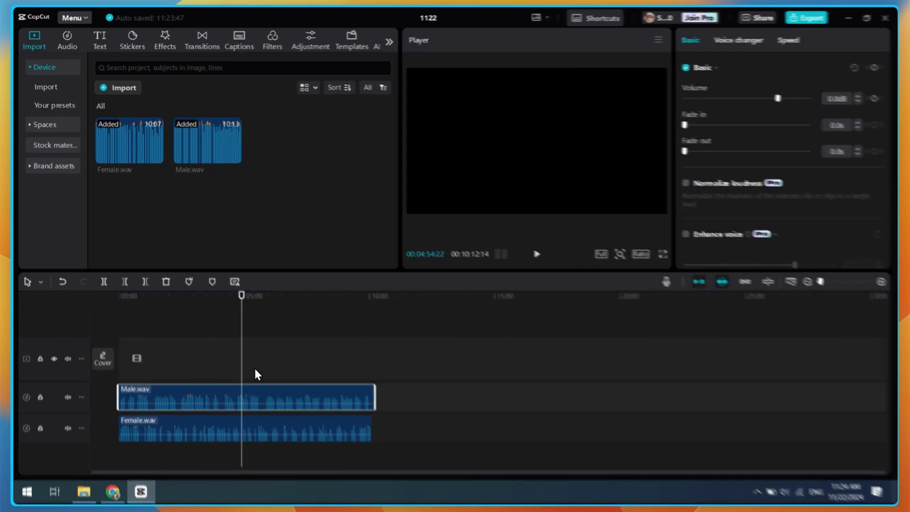
key(ctrl+a)
key(ctrl+b)
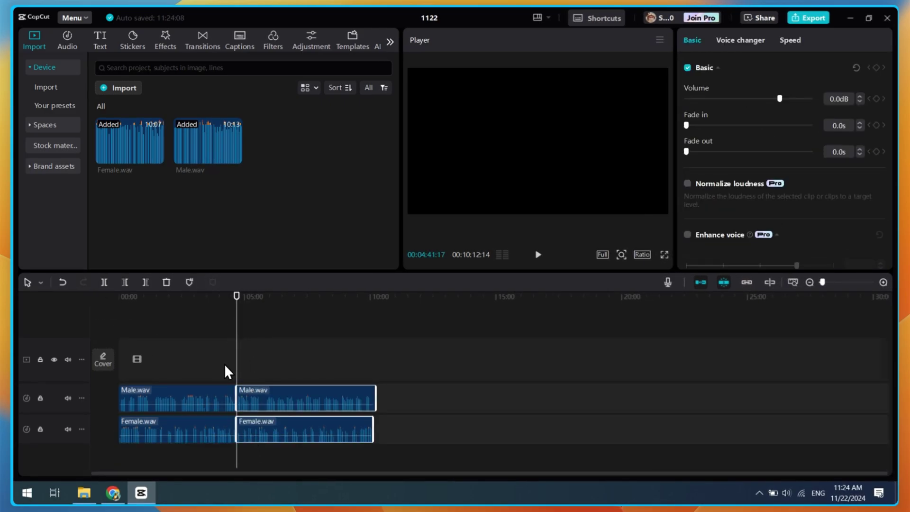
key(Delete)
click(192, 435)
key(Delete)
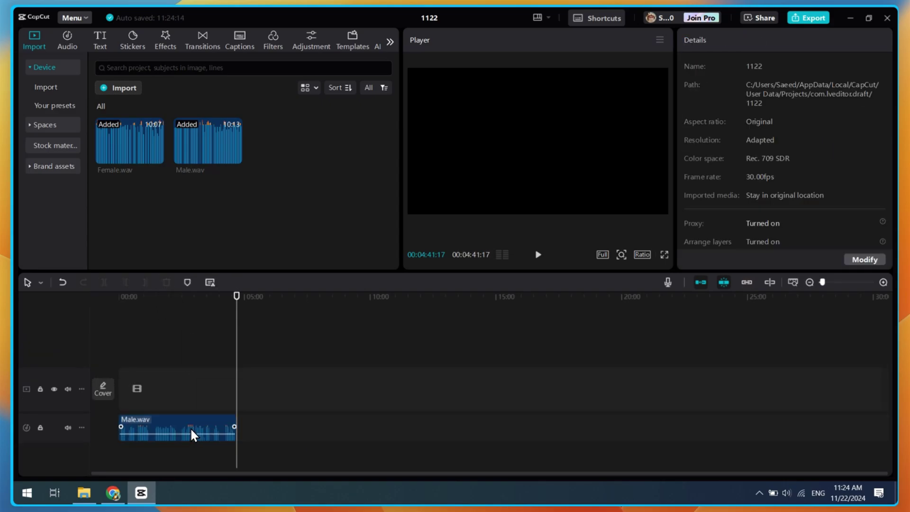
click(192, 431)
Export the Male clip as an audio-only MP3 named Male
click(808, 18)
click(576, 231)
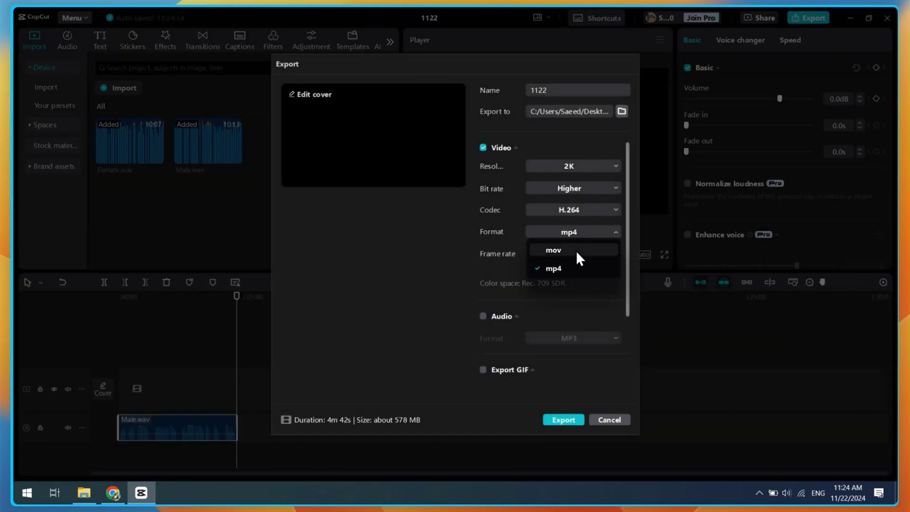
click(483, 316)
click(482, 148)
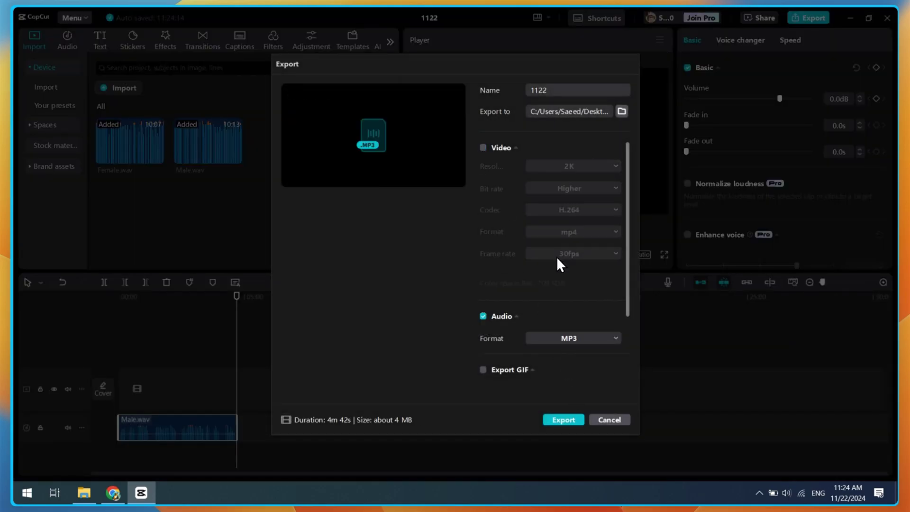
click(528, 89)
text(Male)
click(563, 419)
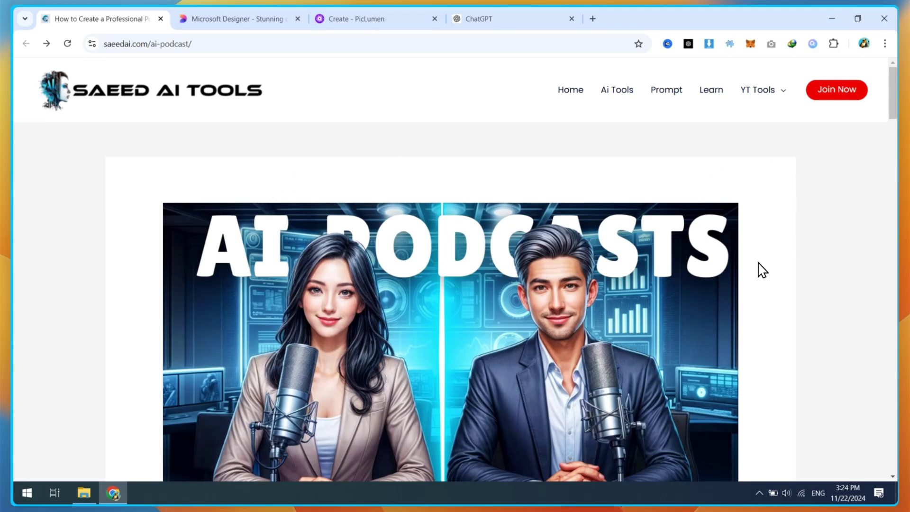
Scroll down to the Podcast Studio Image Prompt and select its whole paragraph for copying
scroll(762, 270, down, 15)
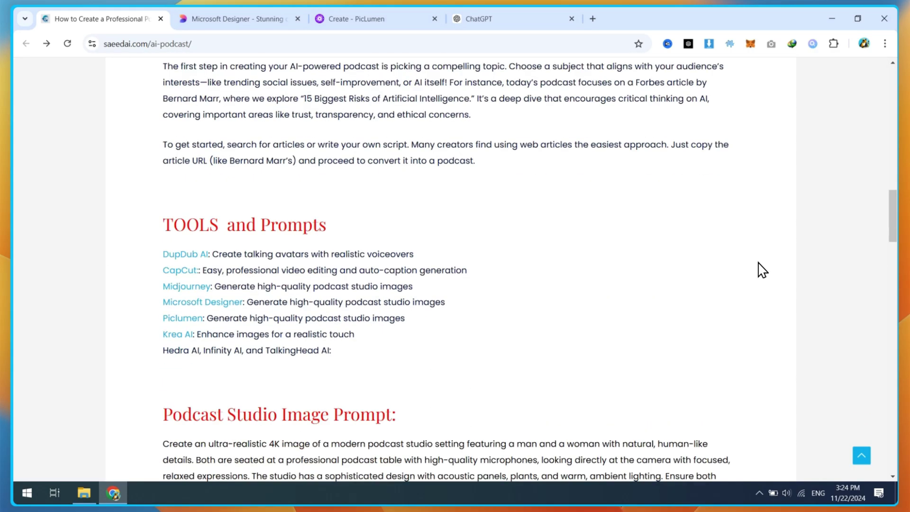
scroll(761, 270, down, 5)
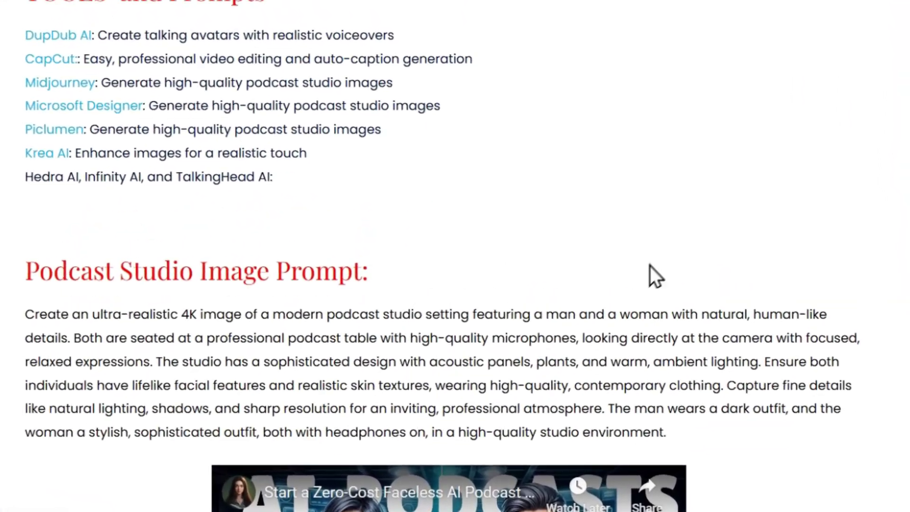
drag(666, 432, 88, 319)
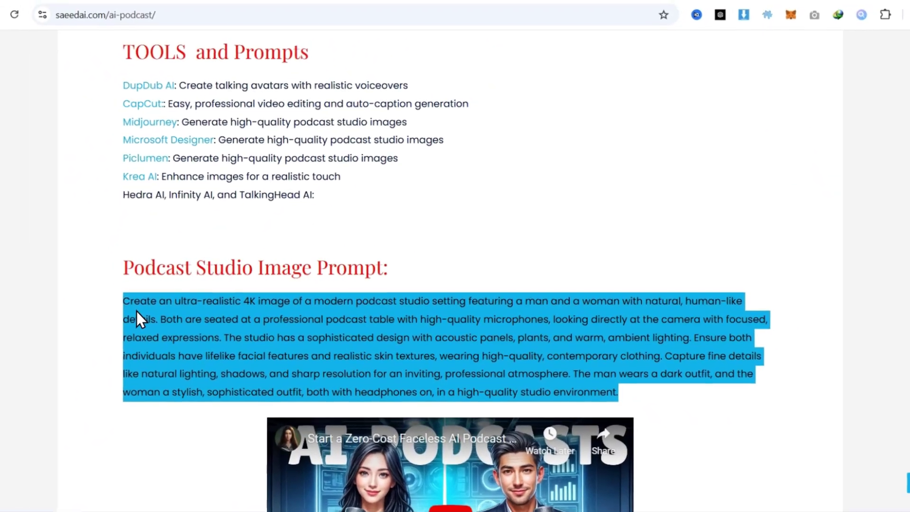
right_click(143, 310)
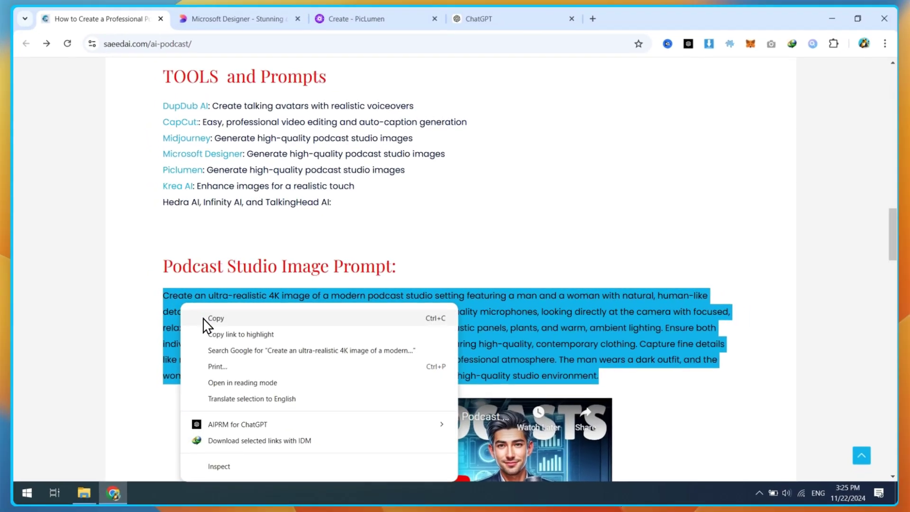
Copy the prompt and generate Wide (1792 x 1024) images from it in Microsoft Designer
click(215, 318)
click(237, 19)
click(193, 151)
key(ctrl+v)
click(587, 159)
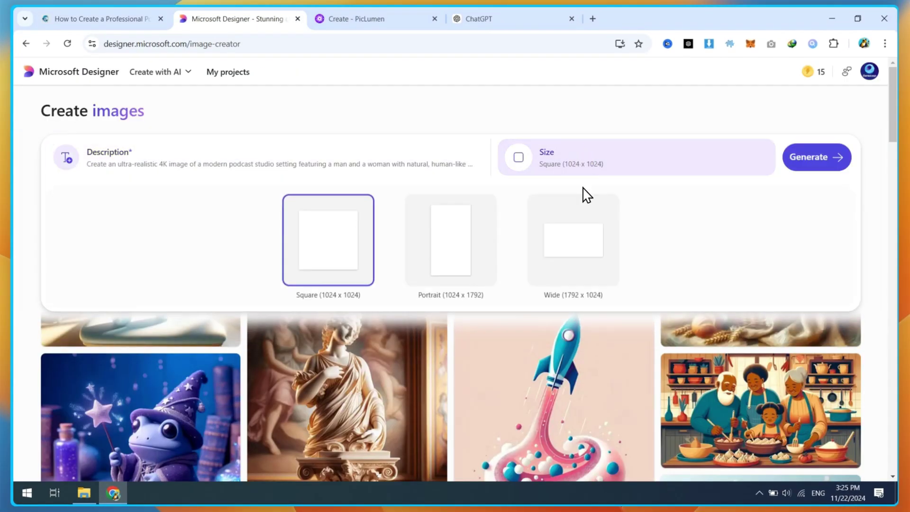
click(572, 245)
click(816, 157)
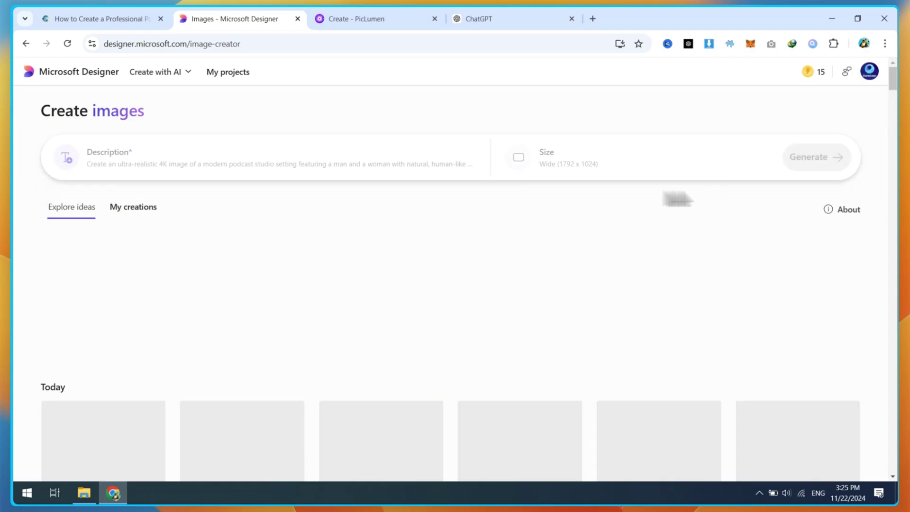
In PicLumen, generate four 16:9 images from the same prompt with FLUX.1-schnell
click(356, 18)
click(279, 78)
click(213, 197)
click(237, 107)
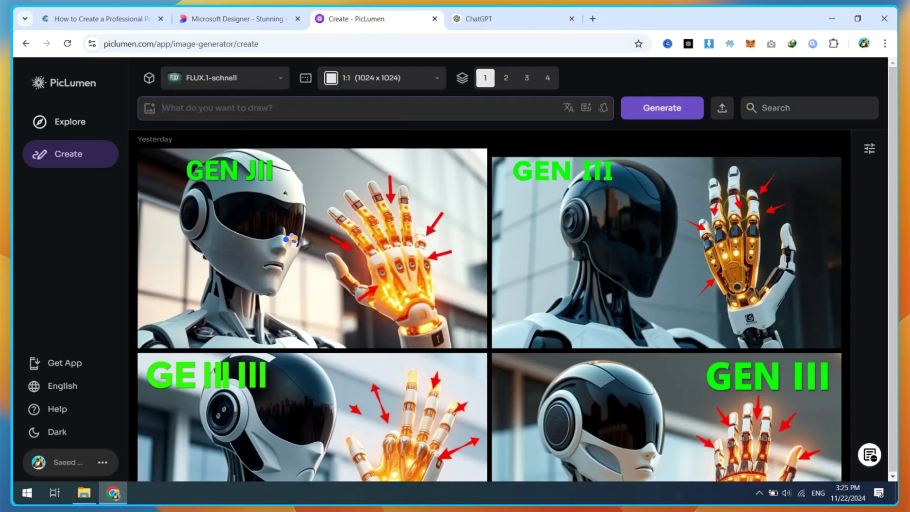
key(ctrl+v)
click(379, 78)
click(412, 129)
click(547, 78)
View the fourth Designer podcast image at full size, then start entering the KREA address
click(237, 19)
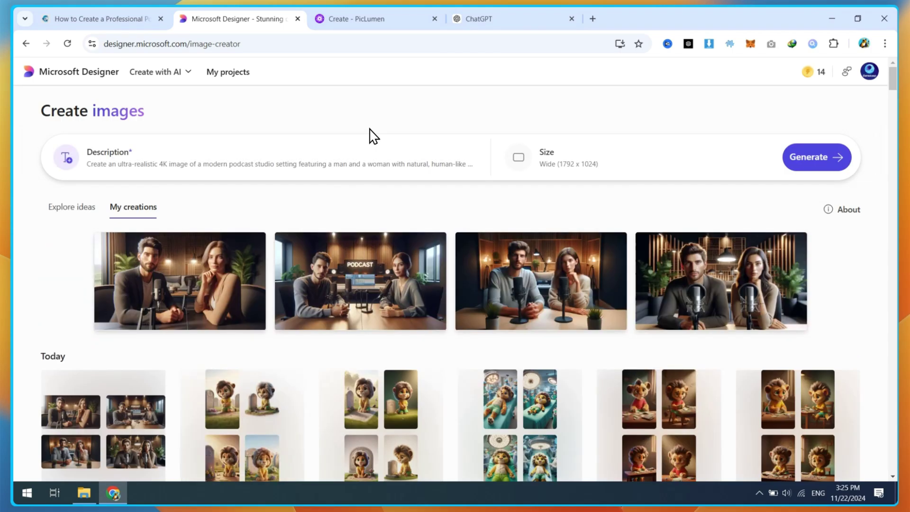
click(686, 284)
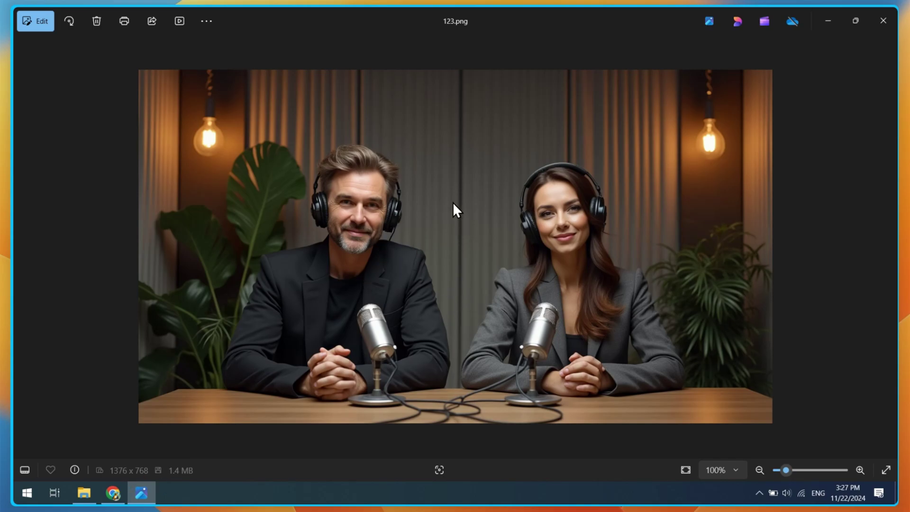
click(881, 22)
click(355, 18)
click(351, 43)
text(krea.ai/apps/image/enhancer)
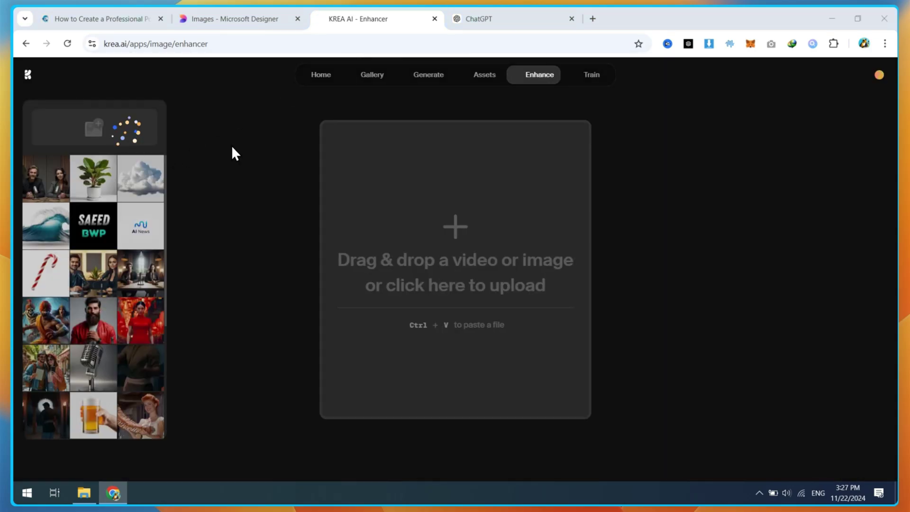
Upload 123.png to KREA's Enhancer, upscale it 2x, and compare it with the original via the slider
click(230, 148)
scroll(215, 171, up, 2)
click(213, 189)
click(804, 370)
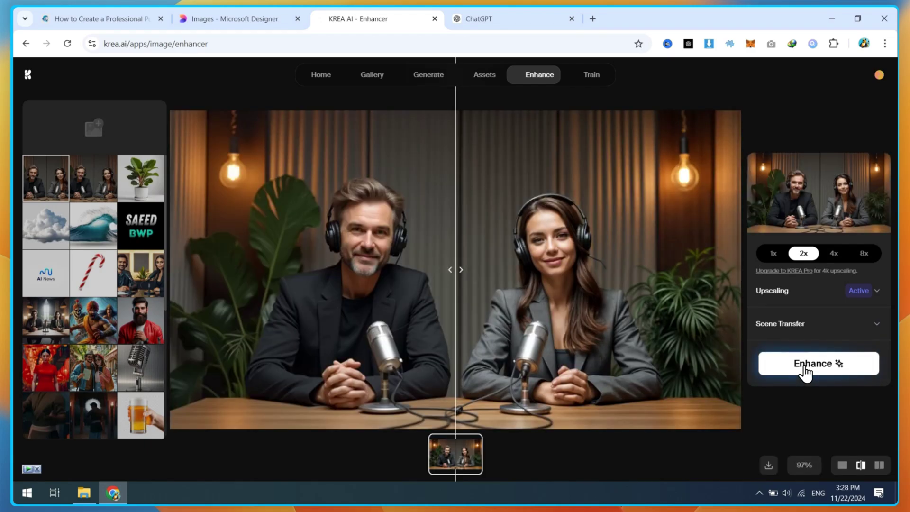
drag(455, 264, 439, 289)
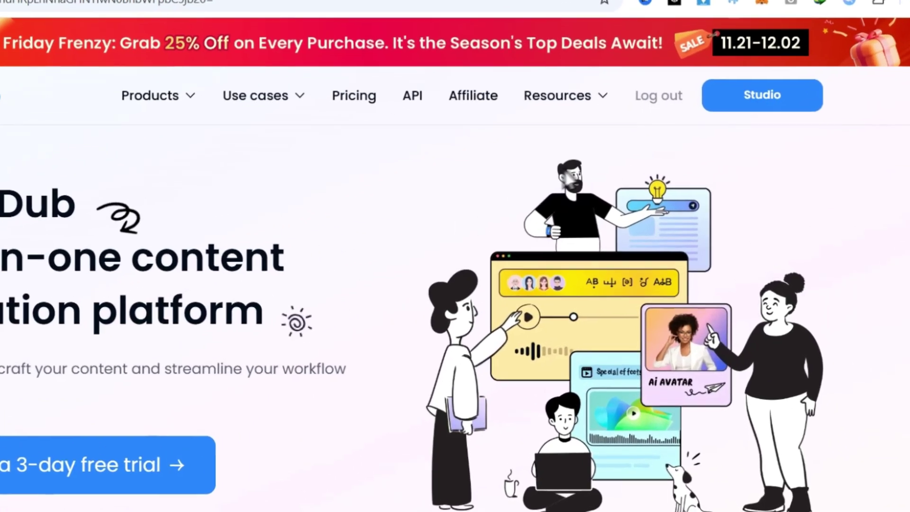
Start a new talking avatar from the podcast photo with Character 1 set to the woman's face
click(754, 99)
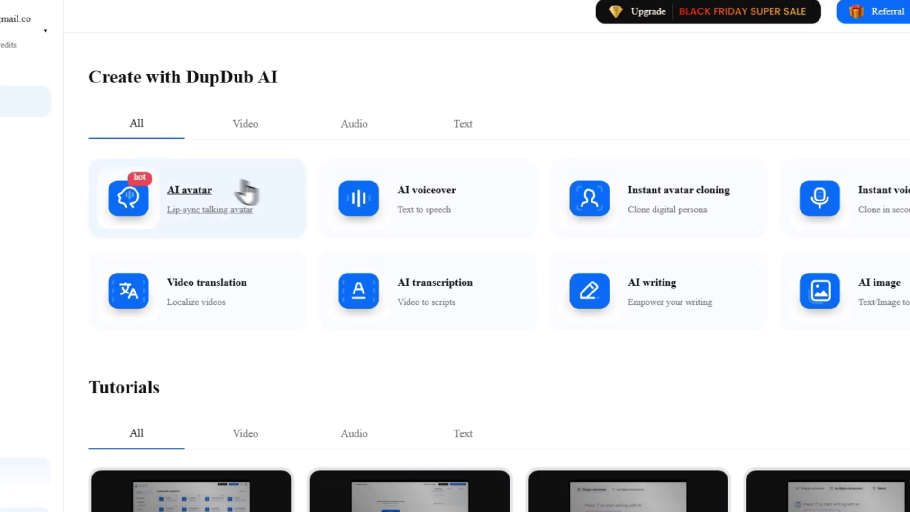
click(201, 195)
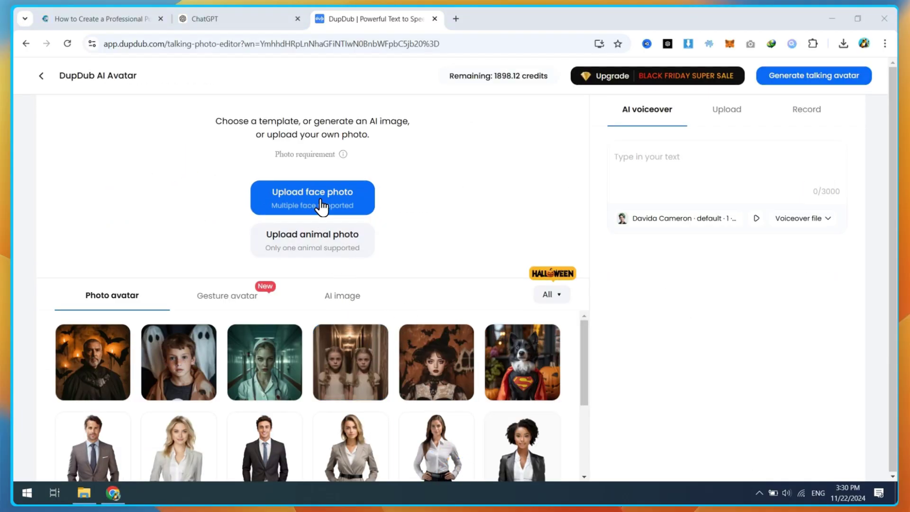
double_click(449, 148)
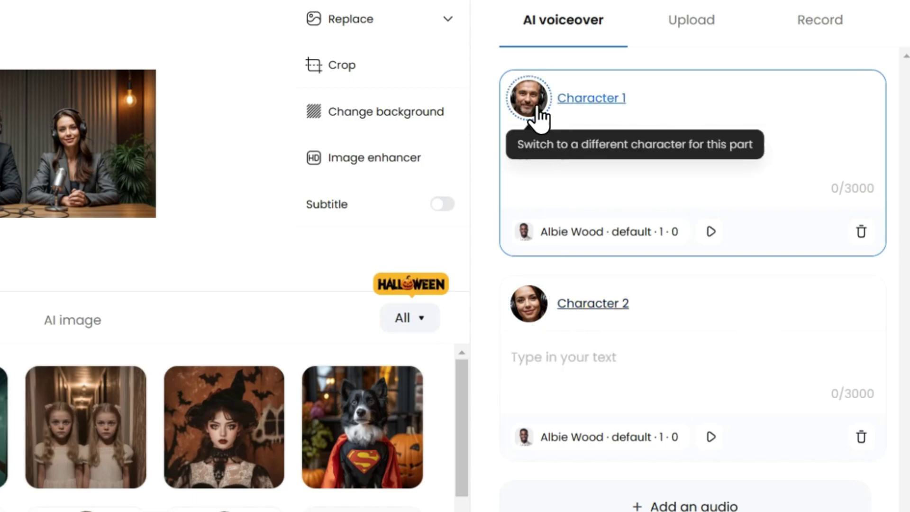
click(534, 109)
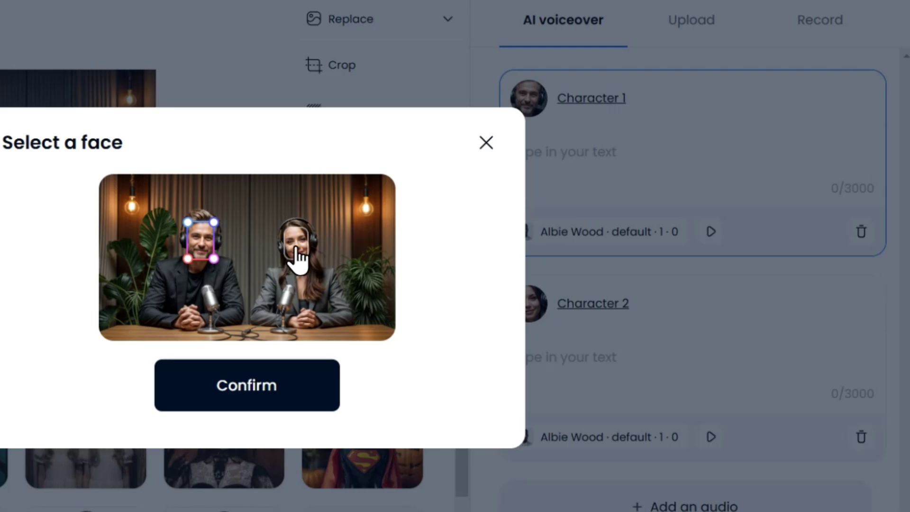
click(276, 382)
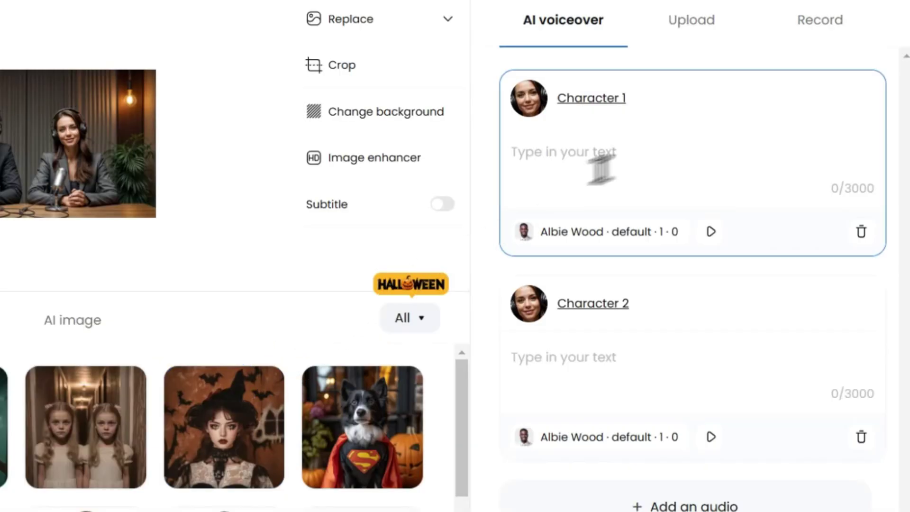
Give Character 1 the uploaded female.MP3, remove Character 2, and open the generation summary
click(692, 22)
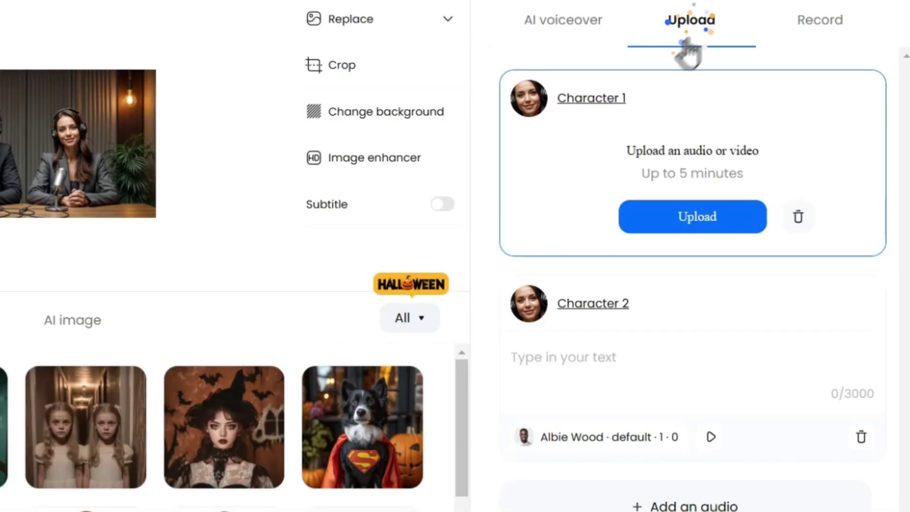
click(658, 223)
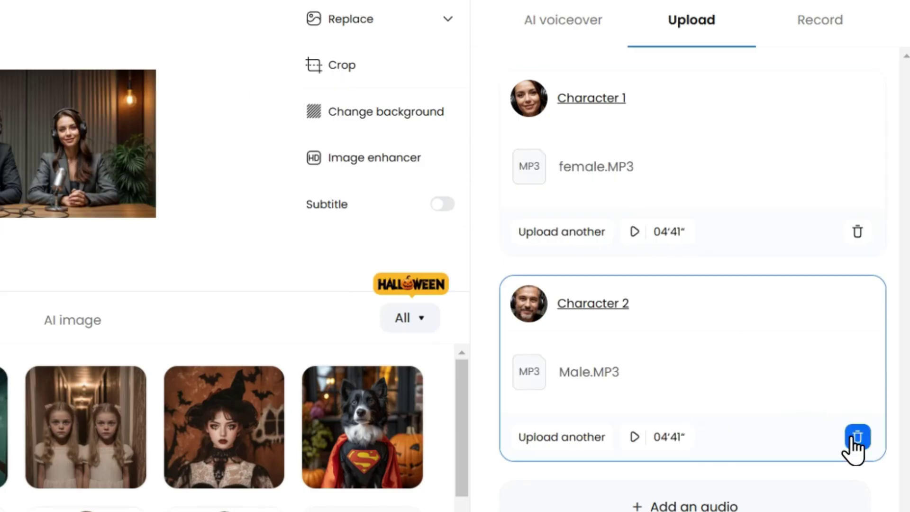
click(857, 437)
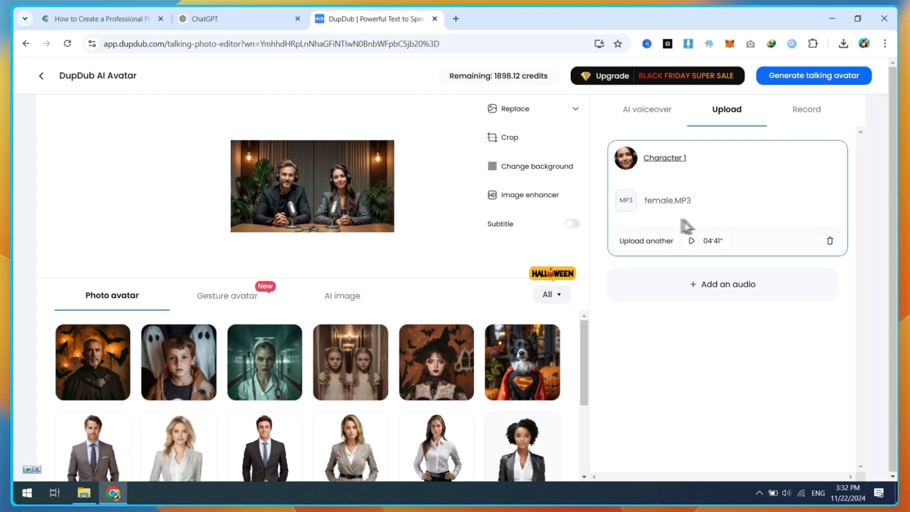
click(805, 75)
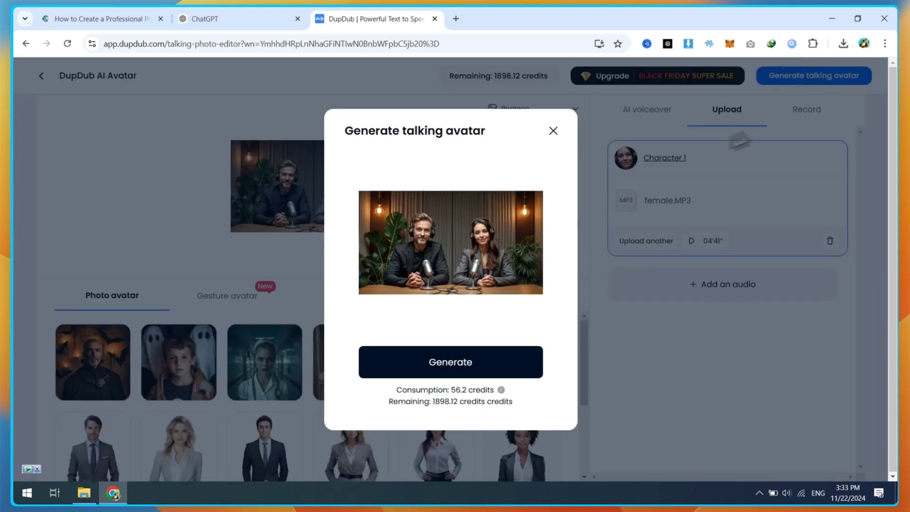
Generate the woman's avatar, then start a new one with only the man's face as Character 1
click(460, 367)
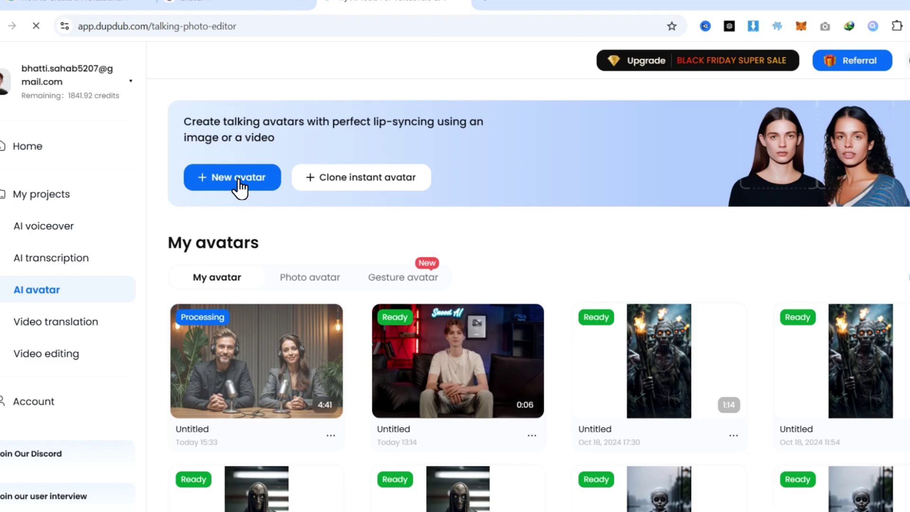
click(224, 189)
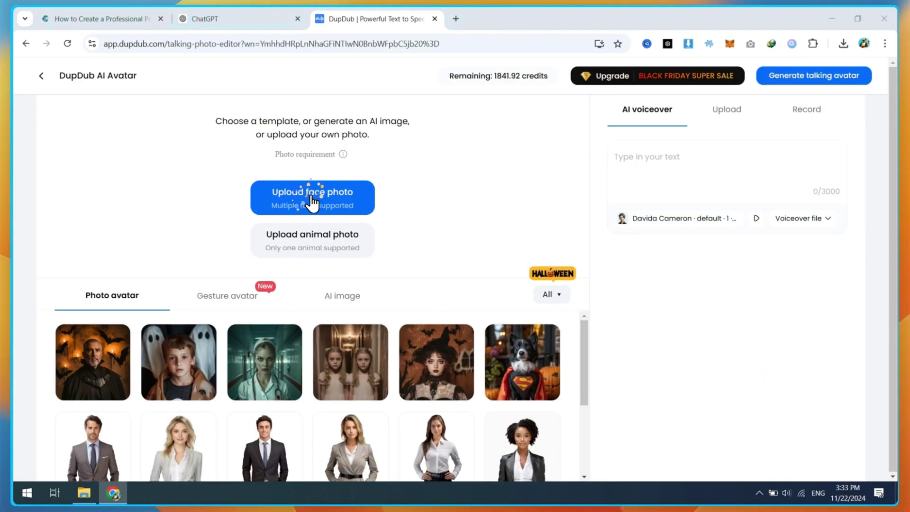
click(312, 199)
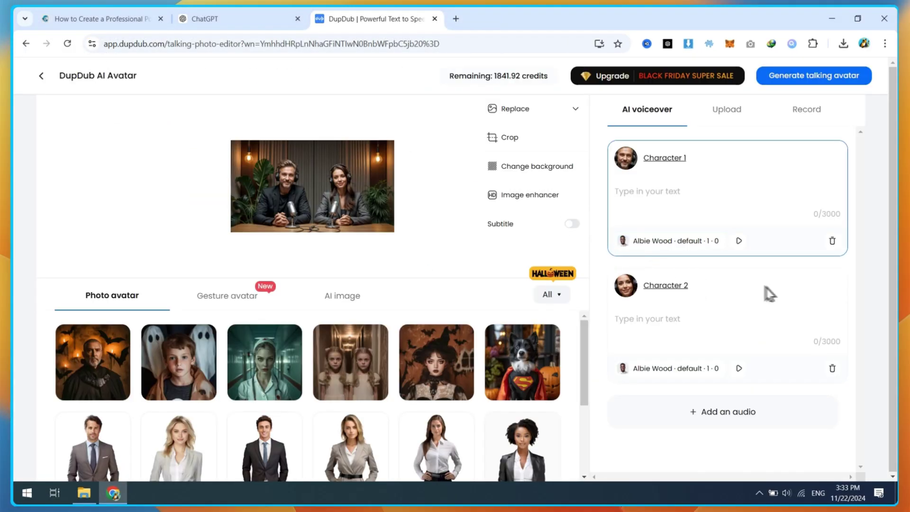
click(832, 368)
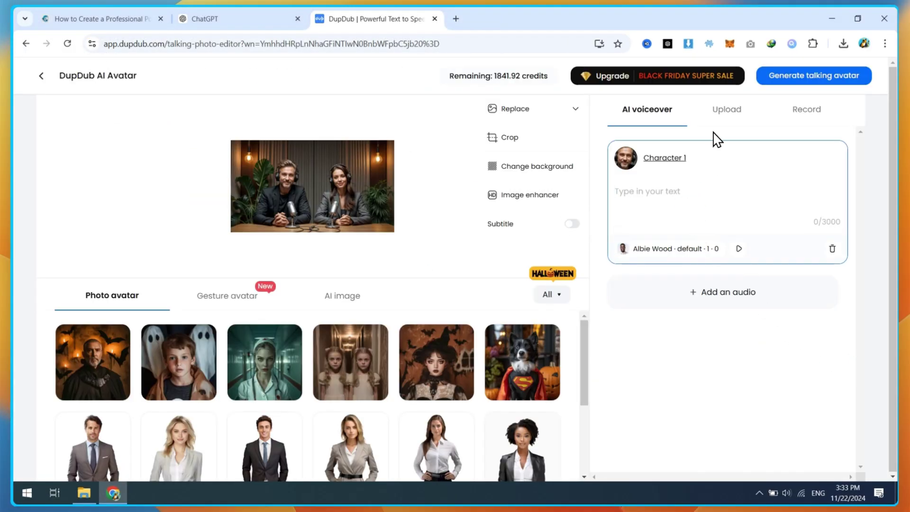
click(625, 158)
click(470, 334)
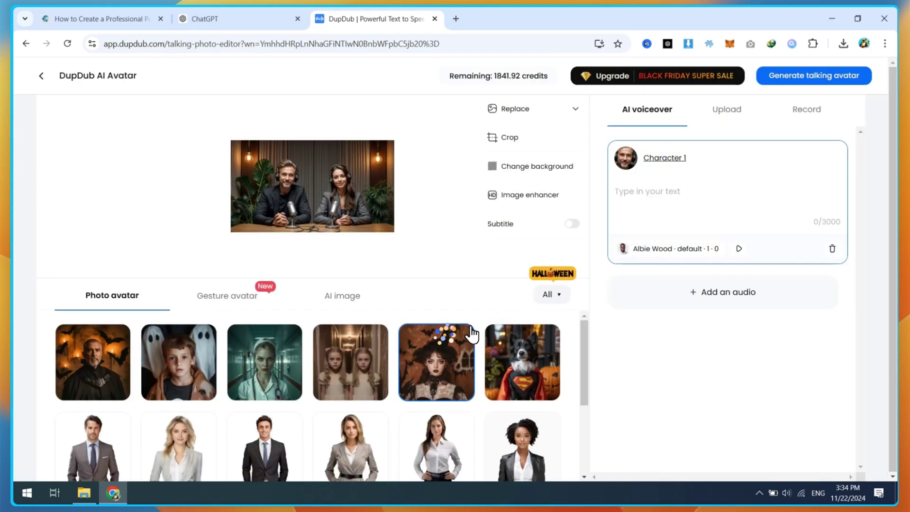
Lip-sync Character 1 to the uploaded Male.MP3 and generate the talking avatar
click(711, 112)
click(709, 231)
double_click(146, 190)
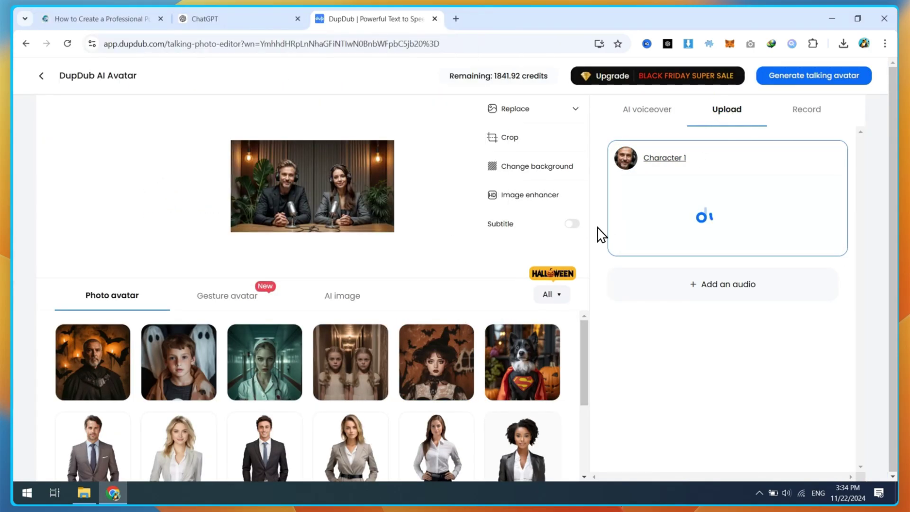
click(823, 75)
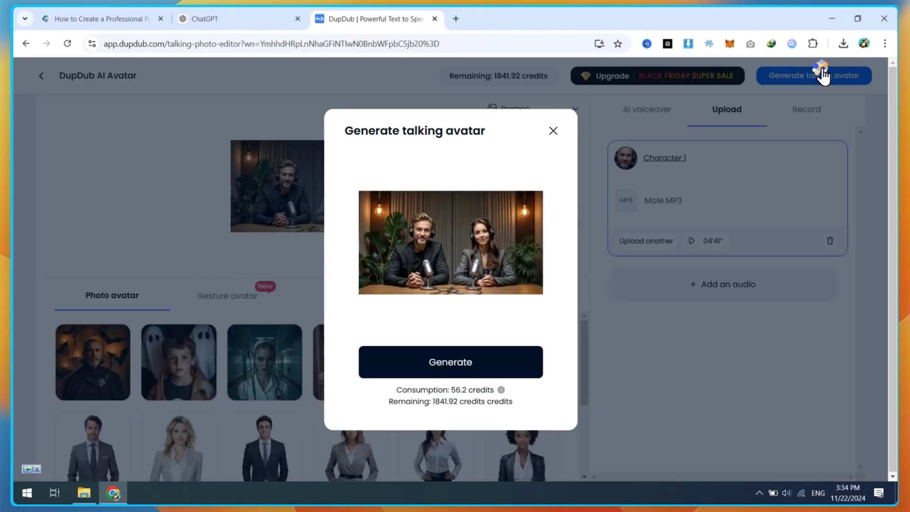
click(463, 365)
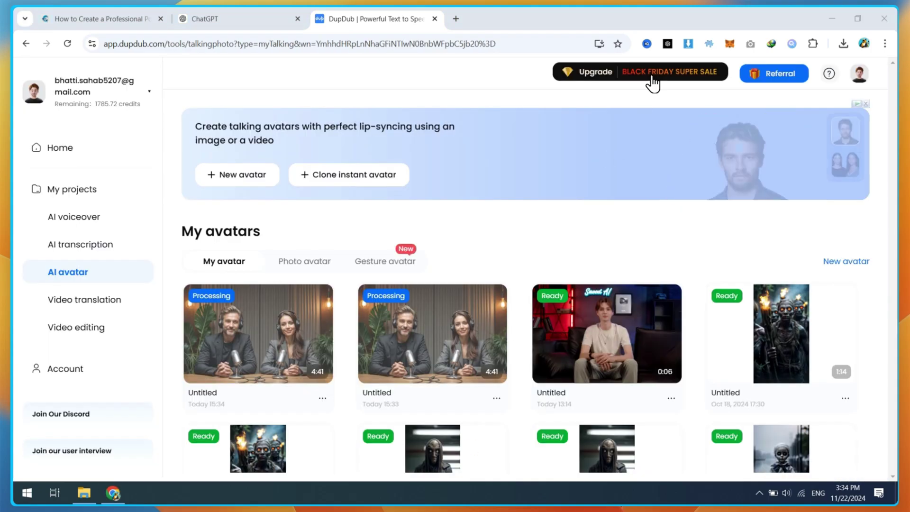
Dismiss the Black Friday offer and download the second podcast avatar's video
right_click(650, 79)
click(663, 90)
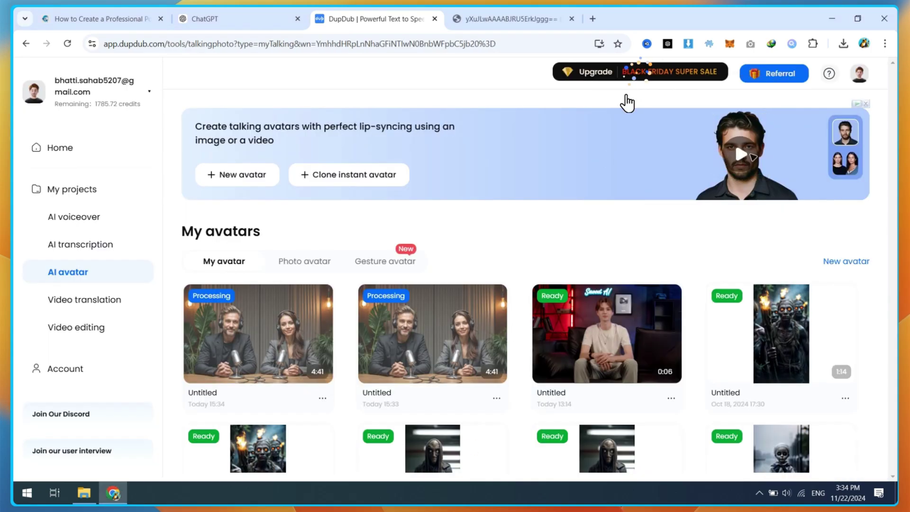
click(628, 75)
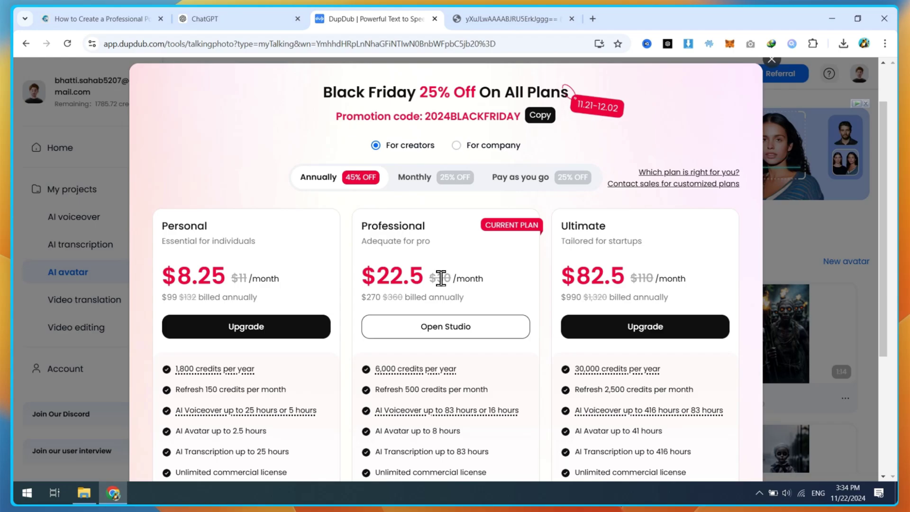
click(771, 59)
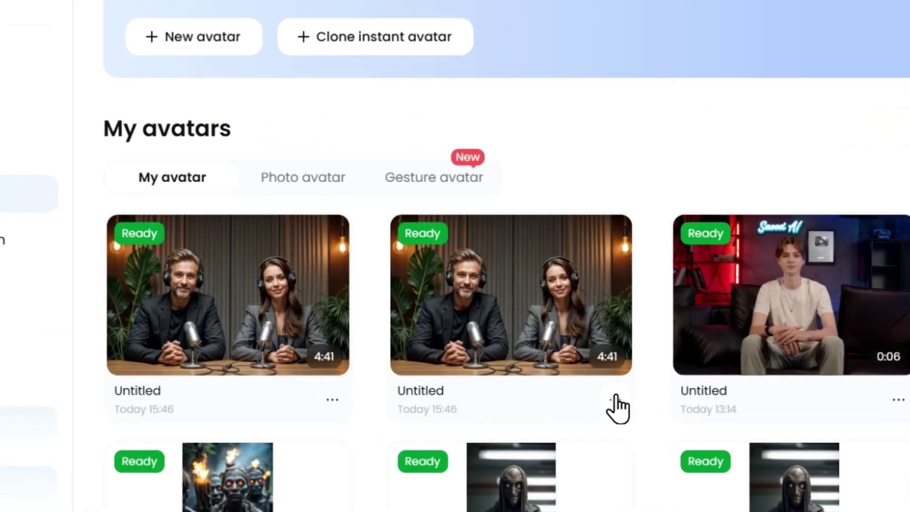
click(496, 398)
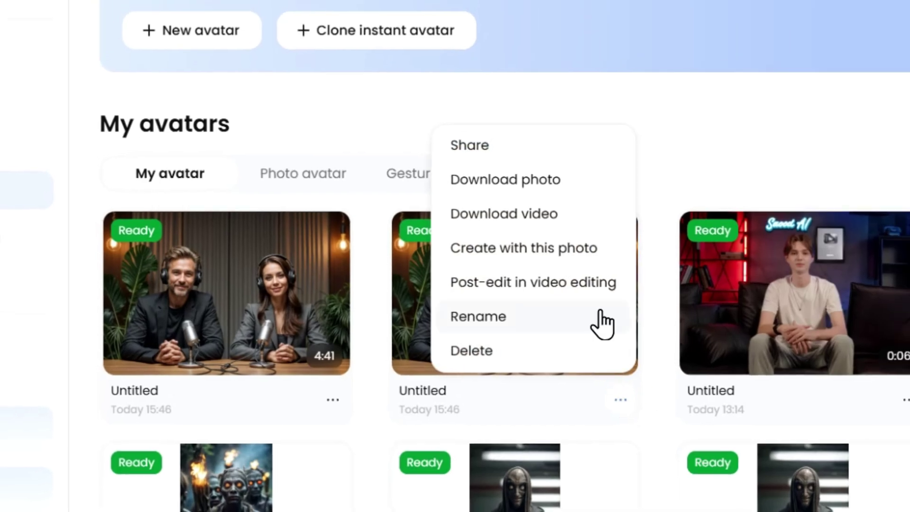
click(557, 214)
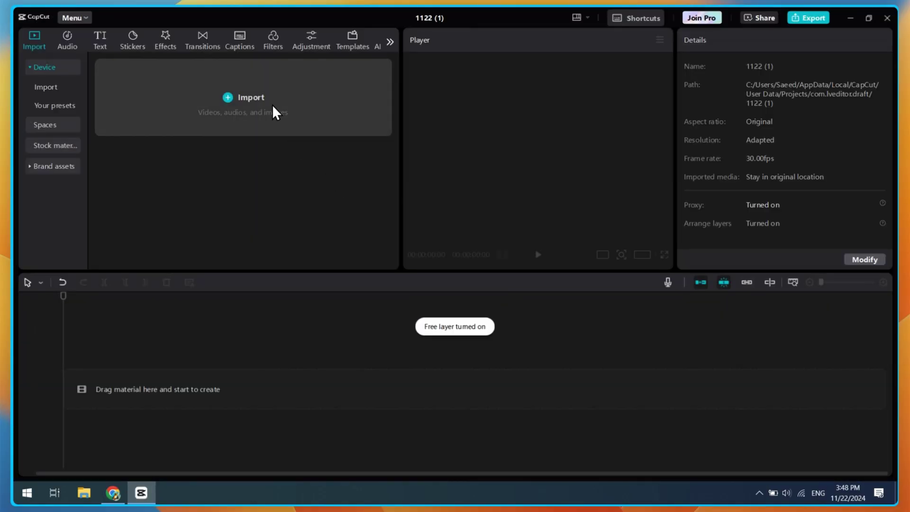
Import both avatar videos and stack Untitled (2).mp4 above Untitled (3).mp4 on the timeline
click(274, 108)
scroll(279, 148, down, 2)
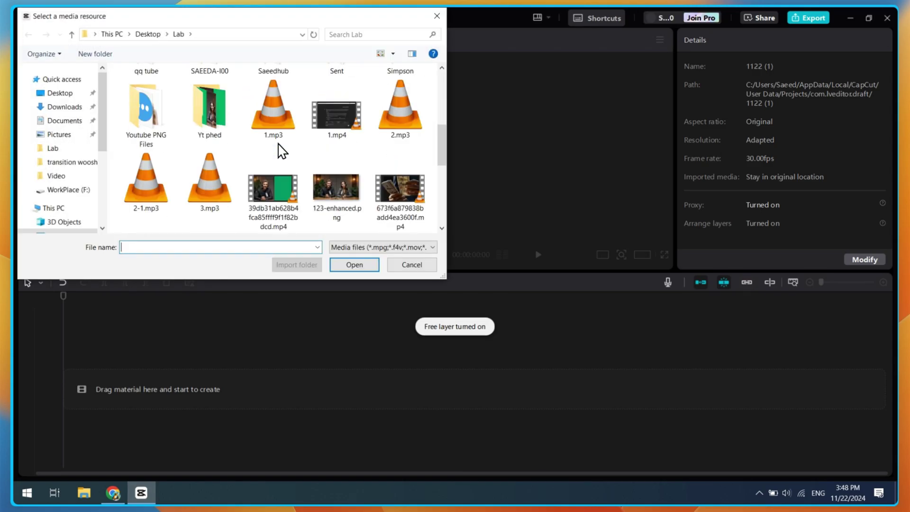
scroll(278, 144, down, 2)
double_click(279, 146)
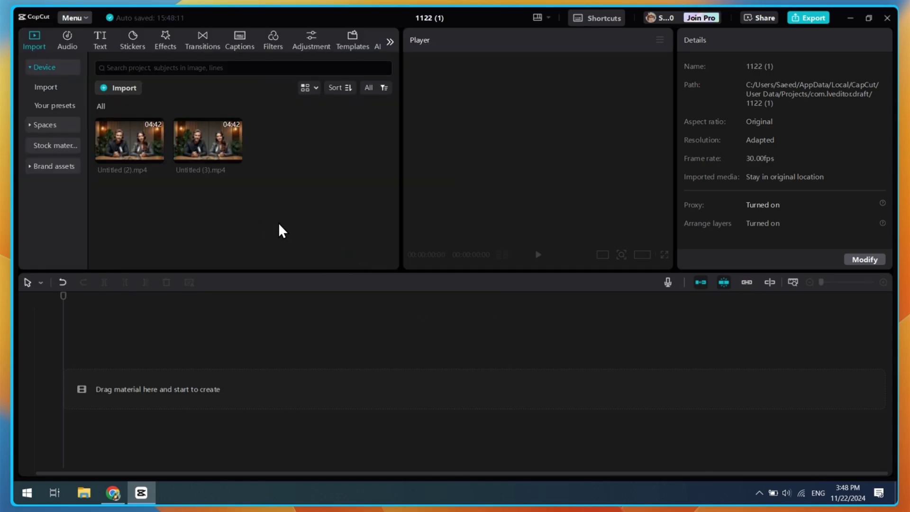
drag(208, 140, 122, 379)
drag(129, 140, 120, 358)
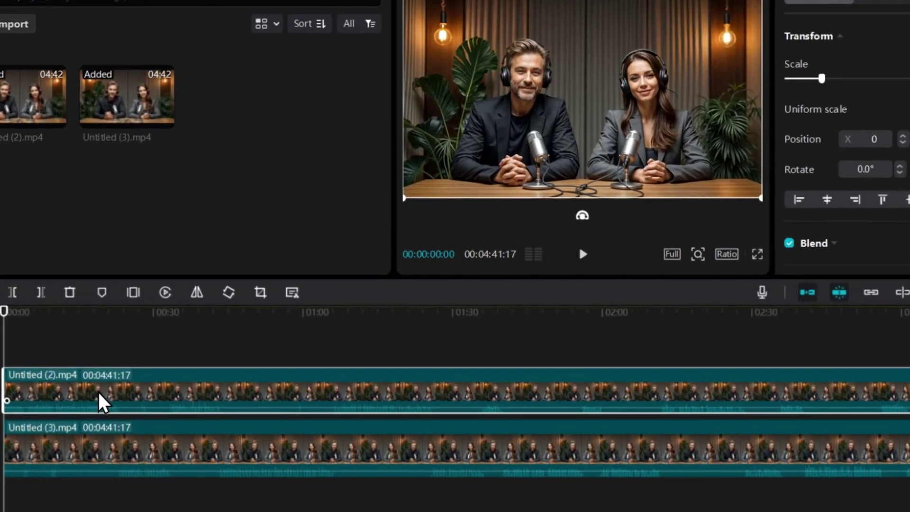
Crop the top clip with a Free ratio to just the woman and move her right
click(260, 294)
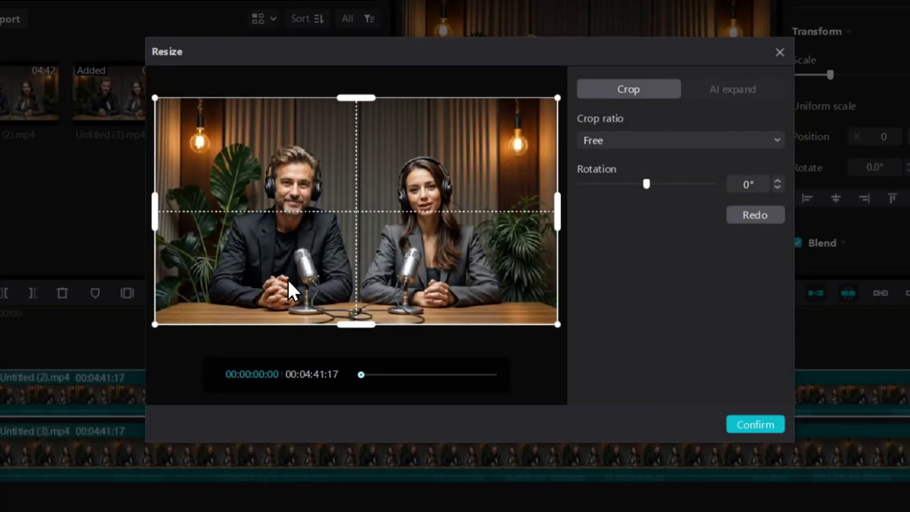
click(610, 139)
click(609, 166)
drag(154, 215, 360, 221)
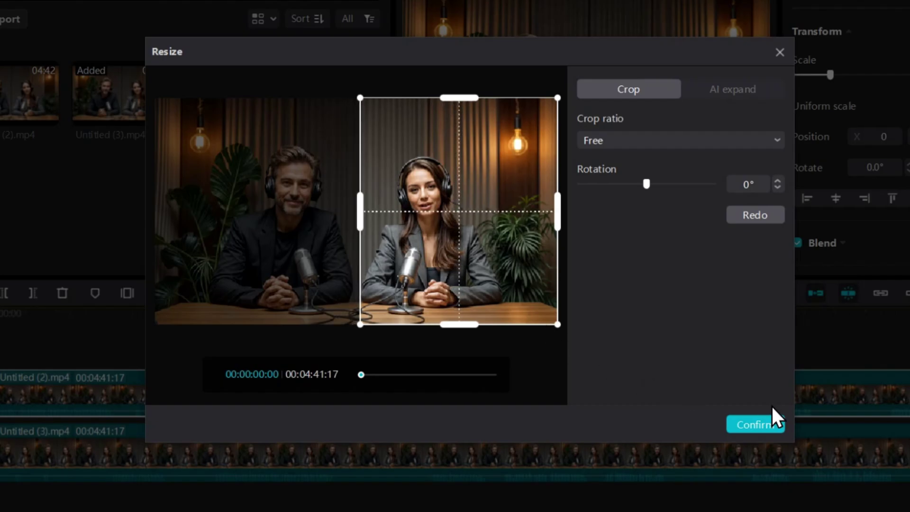
click(755, 424)
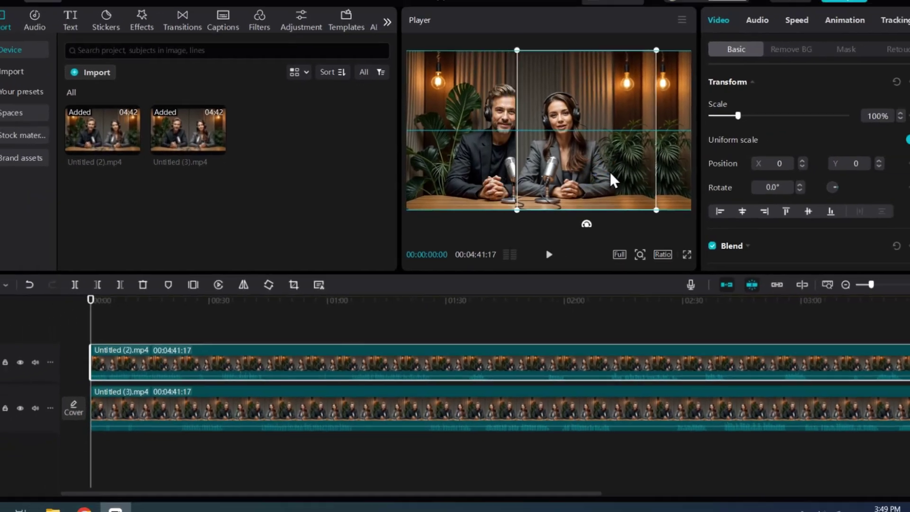
drag(610, 173, 639, 177)
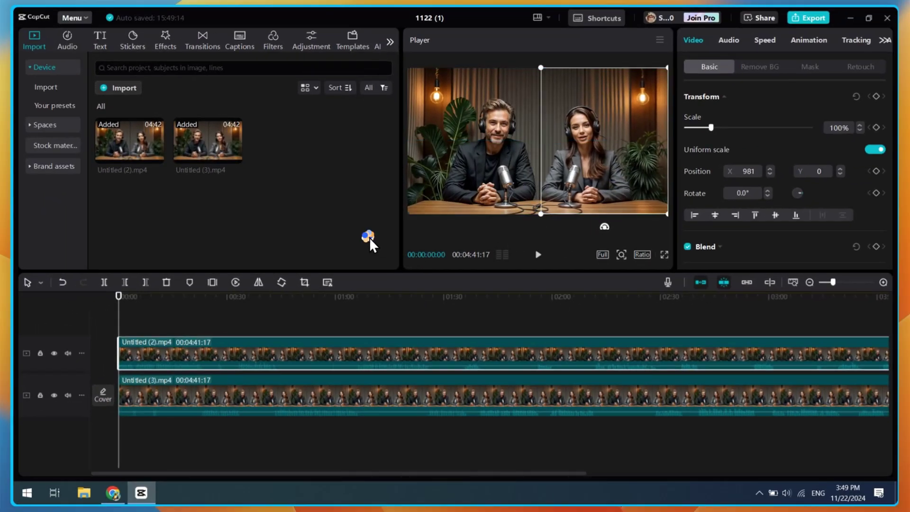
Preview the layout and merge both video clips into one compound clip
click(362, 310)
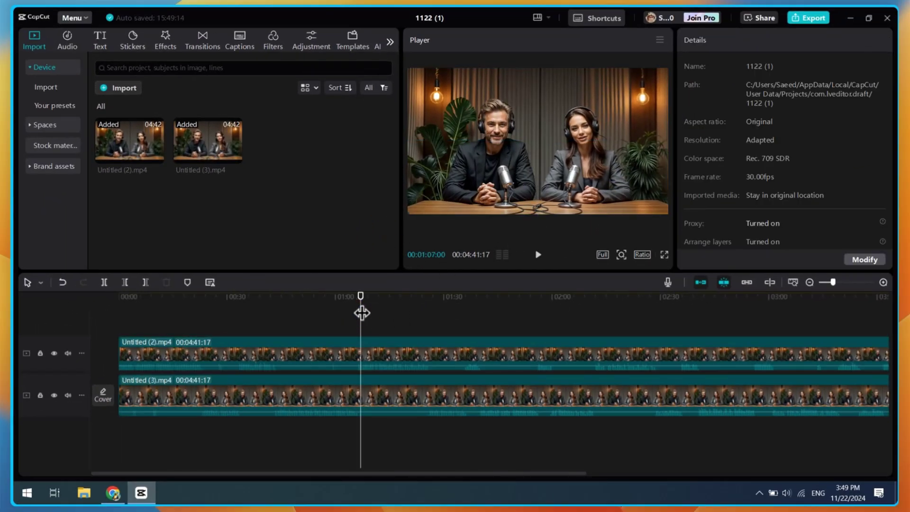
click(536, 255)
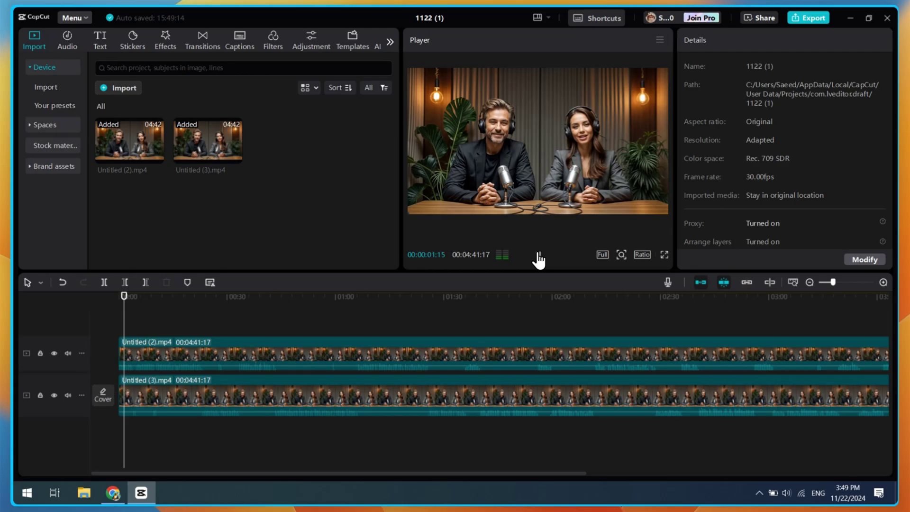
drag(300, 335, 312, 400)
right_click(313, 400)
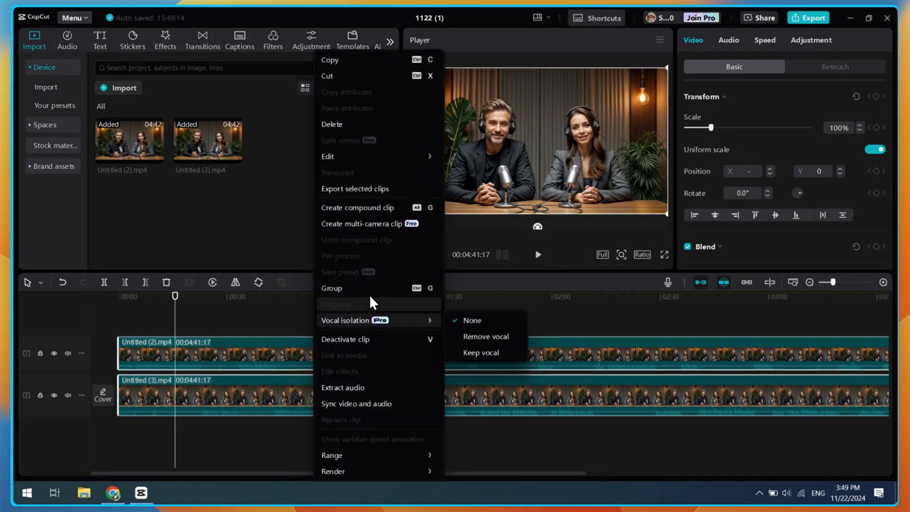
click(370, 205)
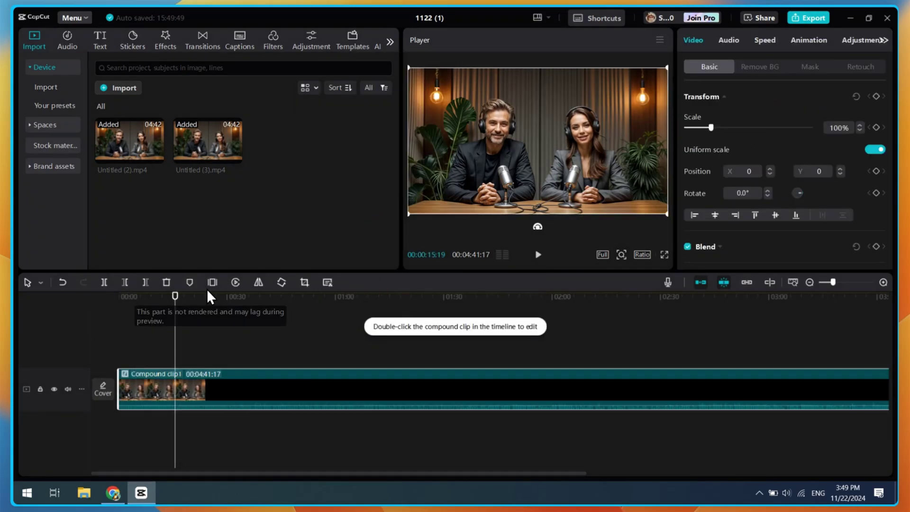
Generate auto-captions using a chosen caption style template
click(239, 42)
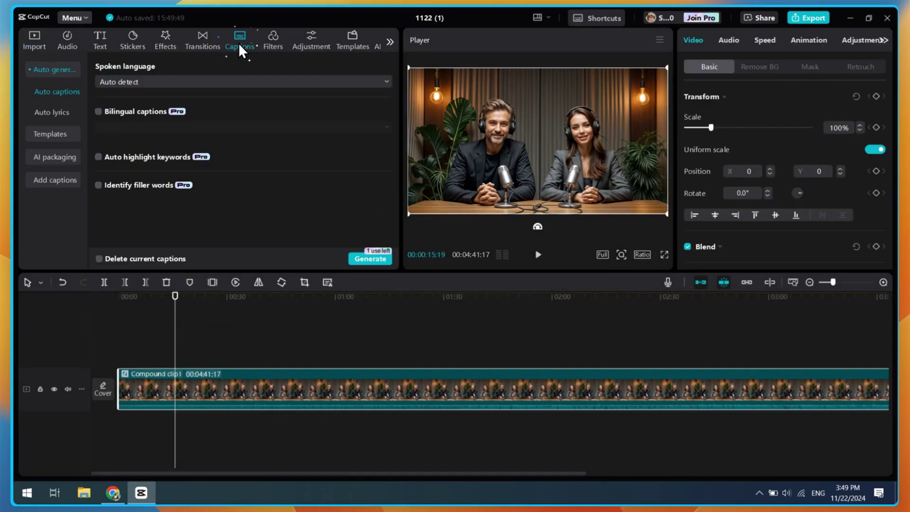
click(61, 133)
scroll(161, 142, down, 1)
click(229, 149)
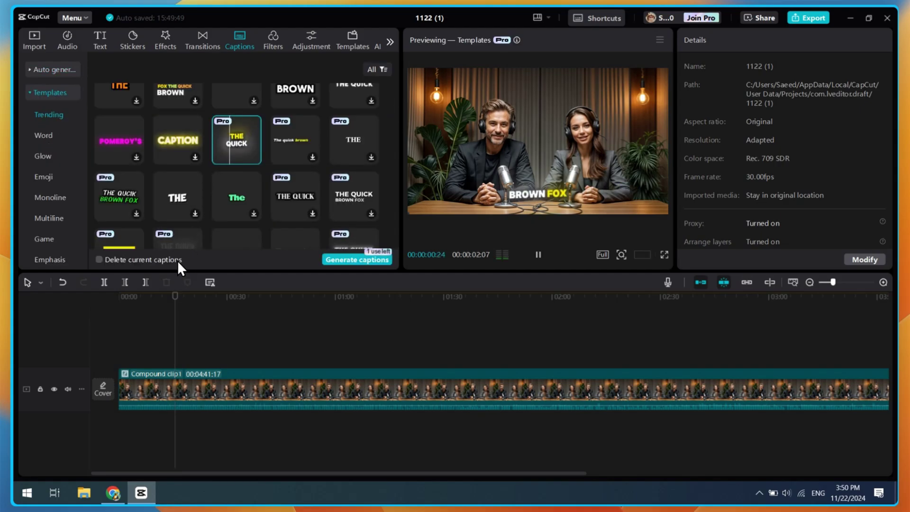
click(331, 258)
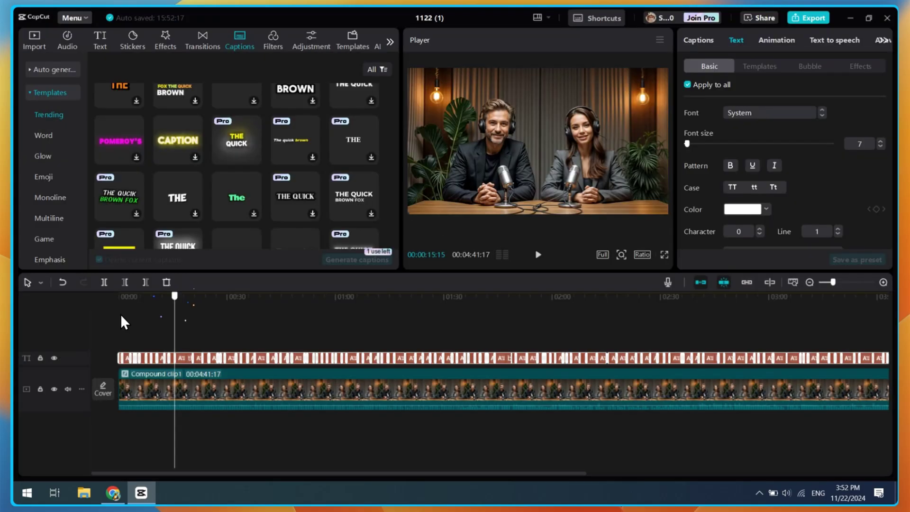
click(121, 313)
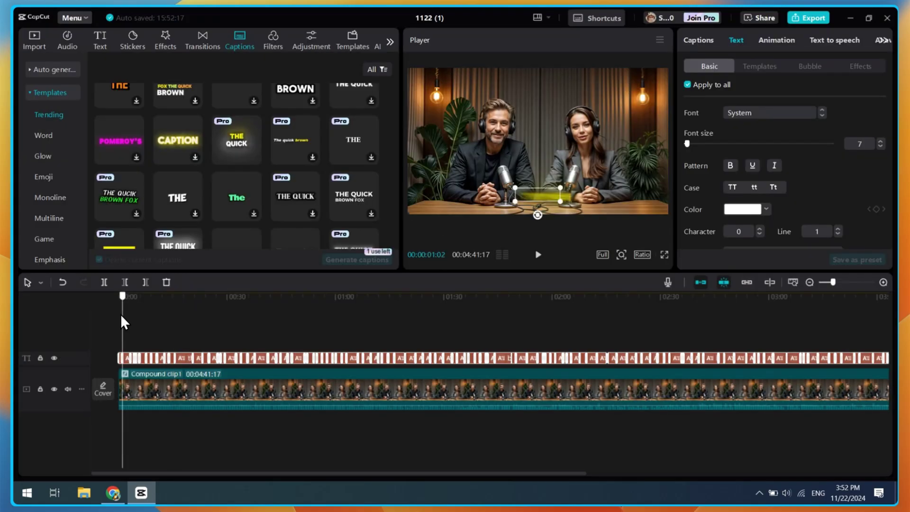
Add the 'Podcast' music track from 0:00 as background music and play back the result
click(67, 43)
click(136, 68)
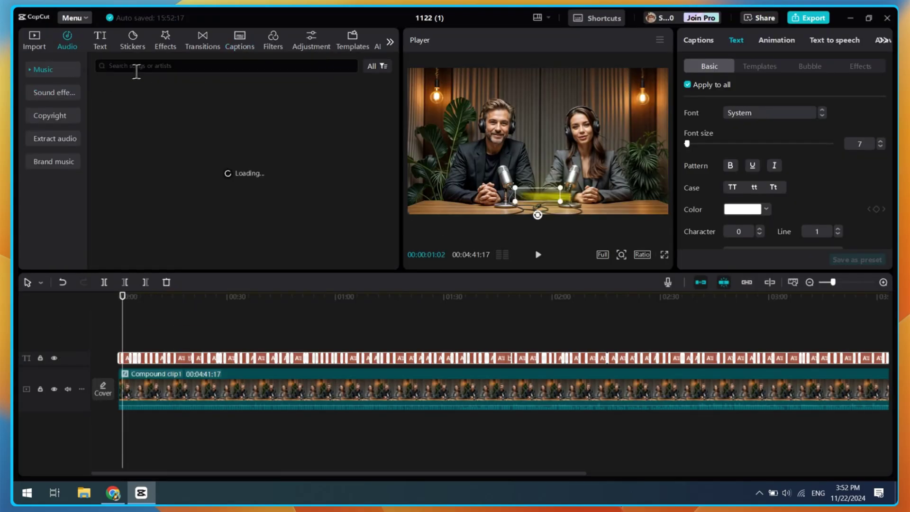
text(podcast)
key(Return)
click(178, 100)
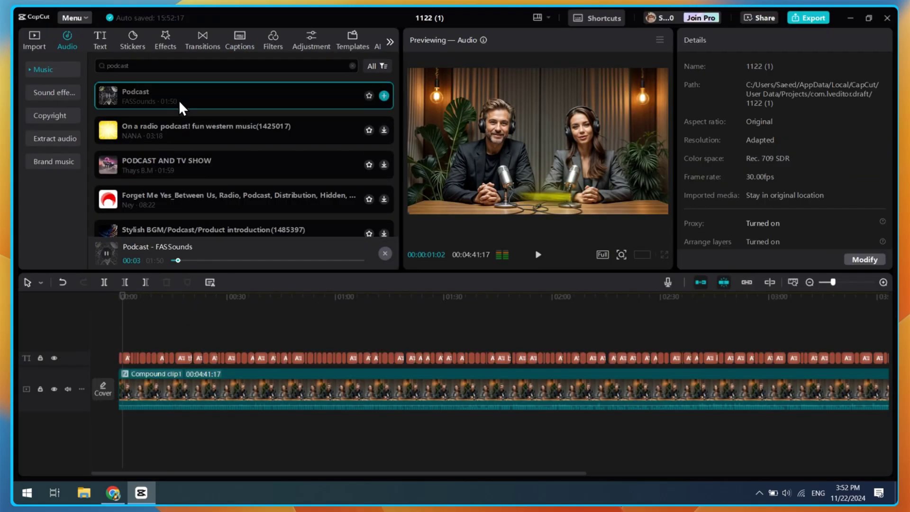
drag(178, 100, 128, 427)
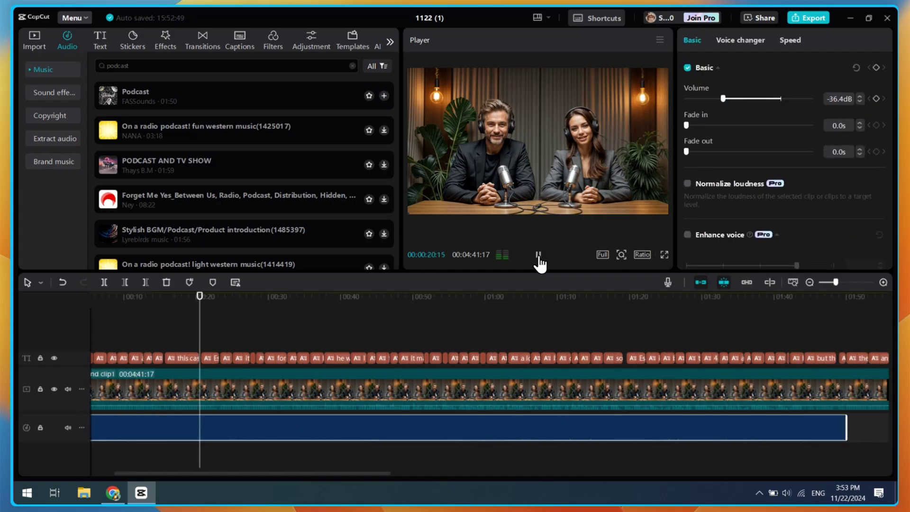
click(539, 254)
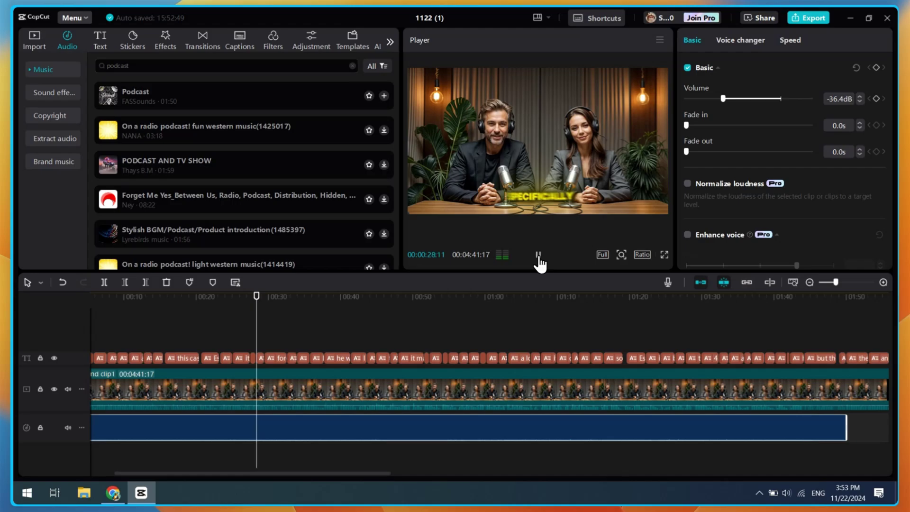
click(538, 256)
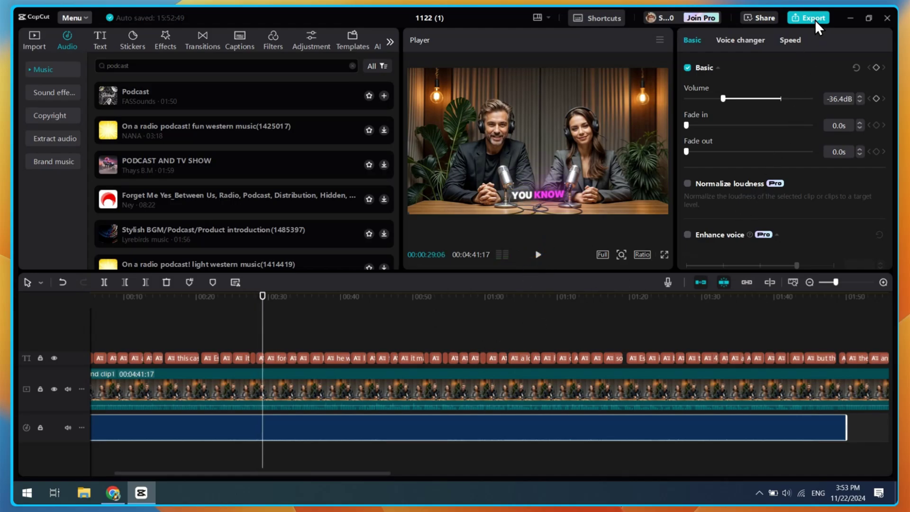